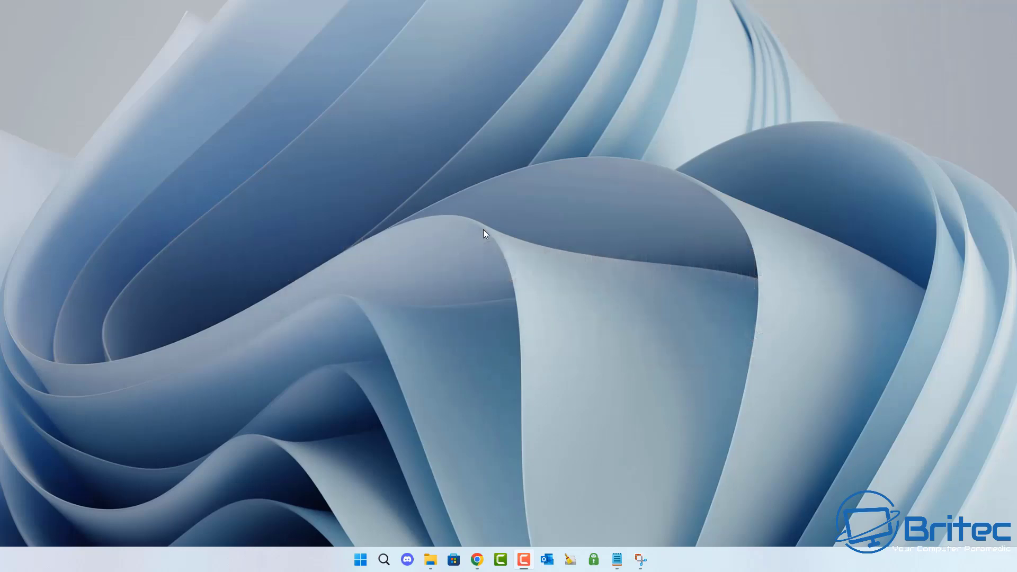
# Launch NVIDIA Control Panel from the desktop's full classic context menu
pyautogui.rightClick(483, 234)
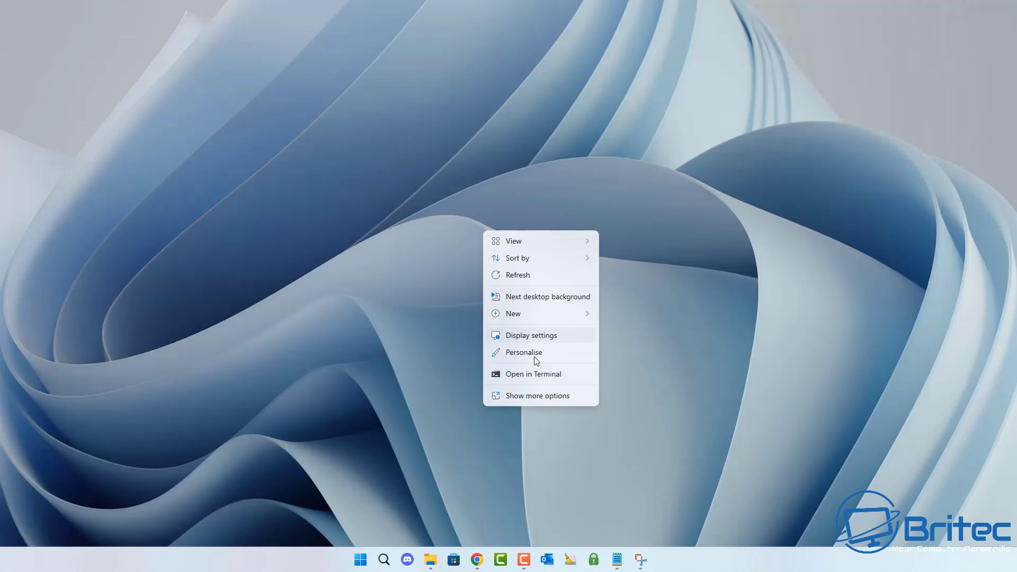
pyautogui.click(533, 398)
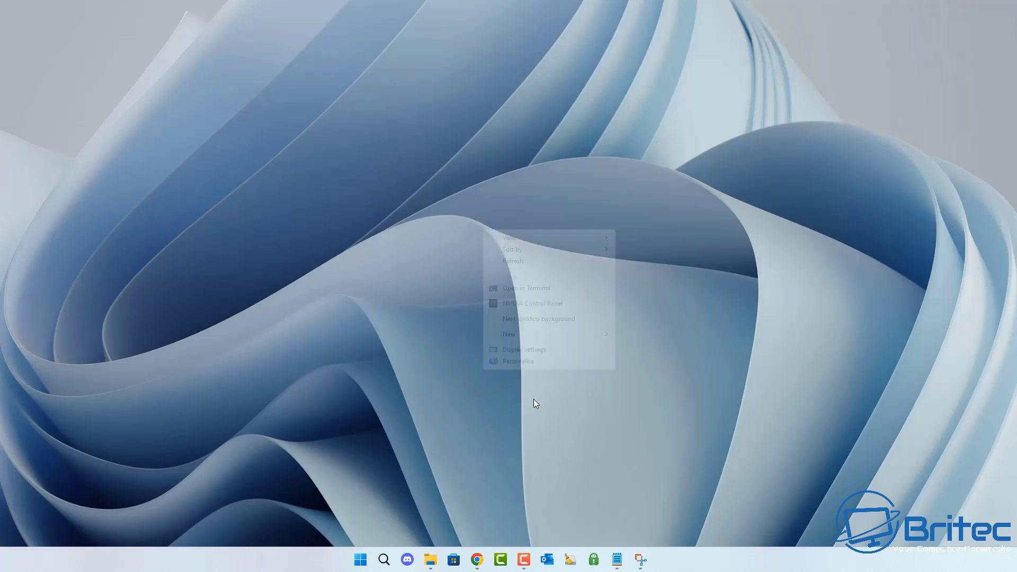
pyautogui.click(580, 306)
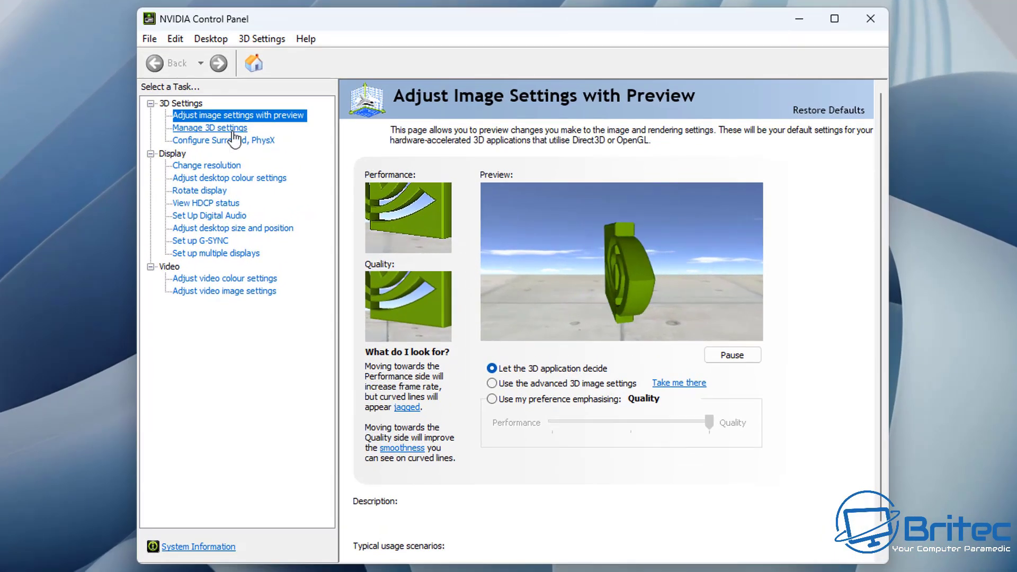
# In Manage 3D Settings, set the global Shader Cache Size to Disabled
pyautogui.click(234, 132)
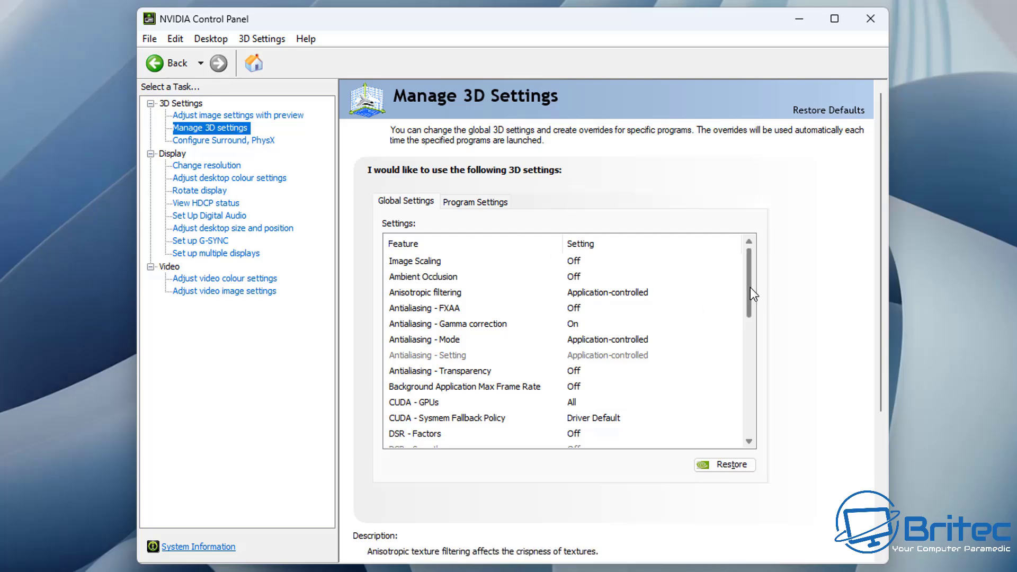
pyautogui.moveTo(750, 287); pyautogui.dragTo(767, 406)
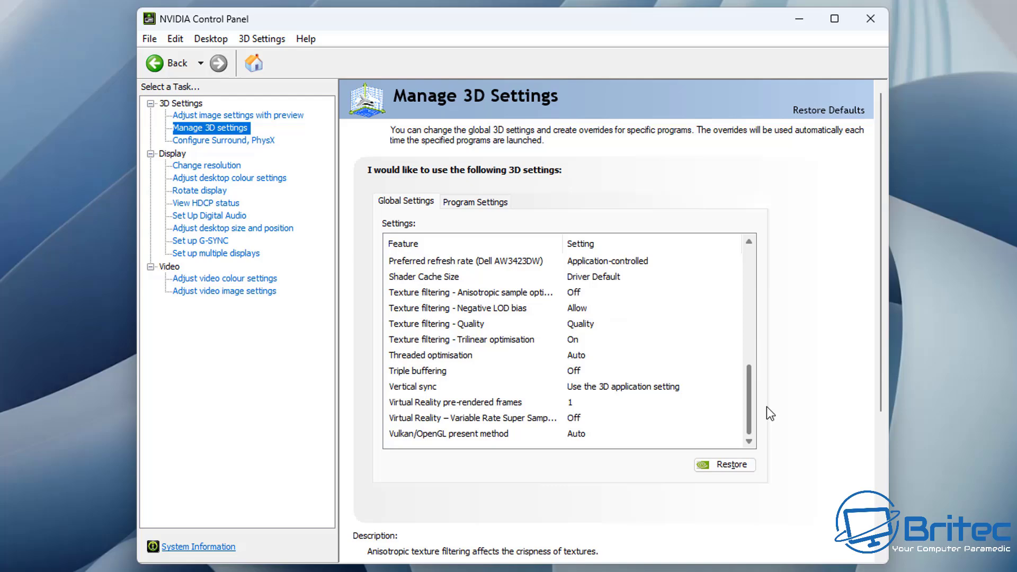
pyautogui.click(444, 280)
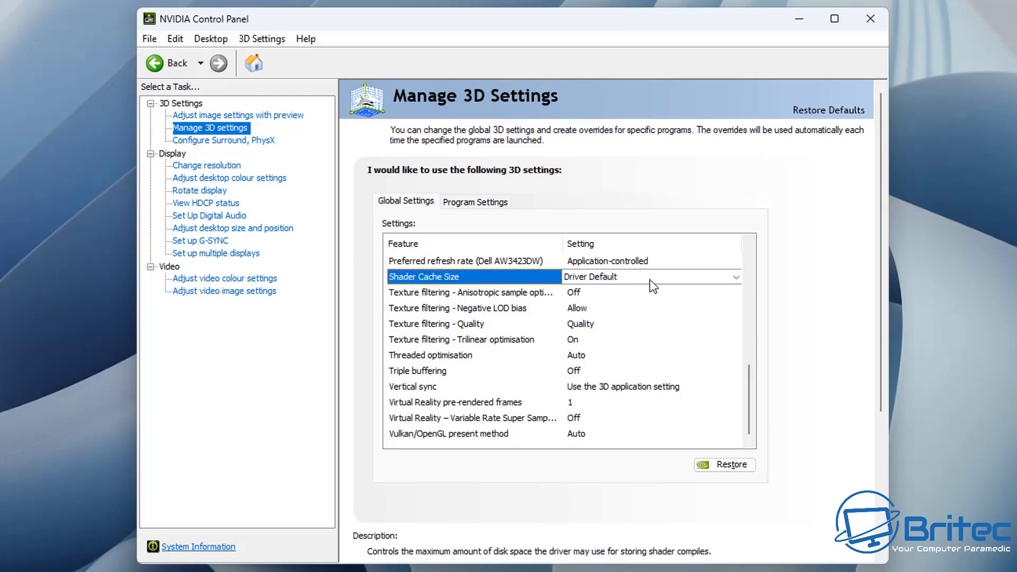
pyautogui.click(736, 277)
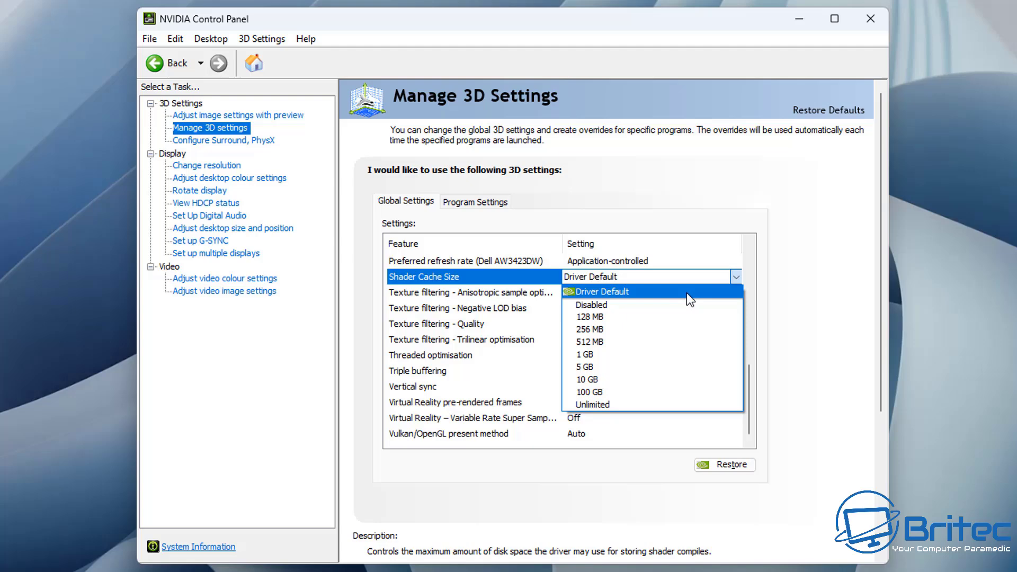
pyautogui.click(642, 310)
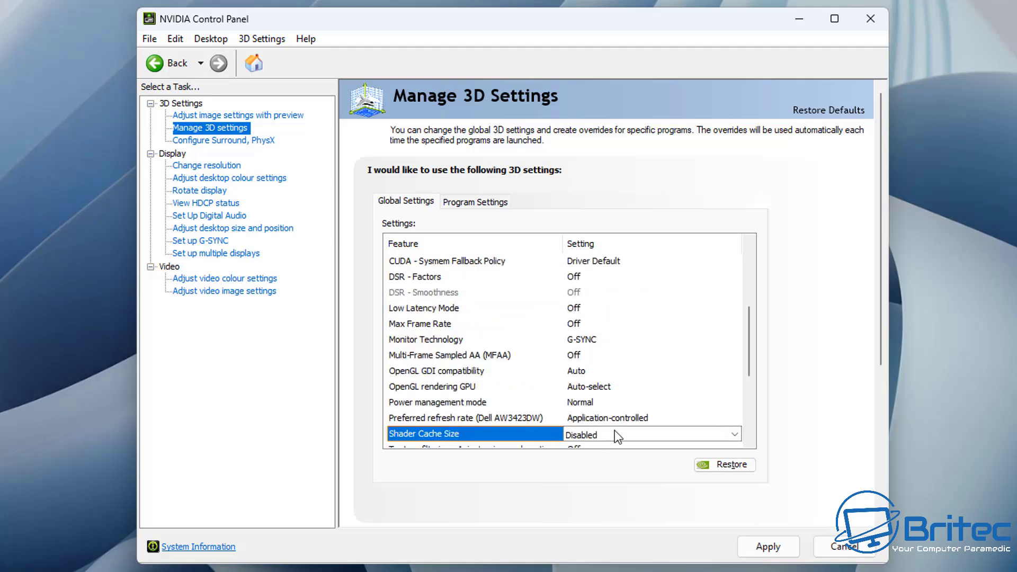
# Apply the Disabled shader cache setting, then restart the PC from the Start menu
pyautogui.click(769, 552)
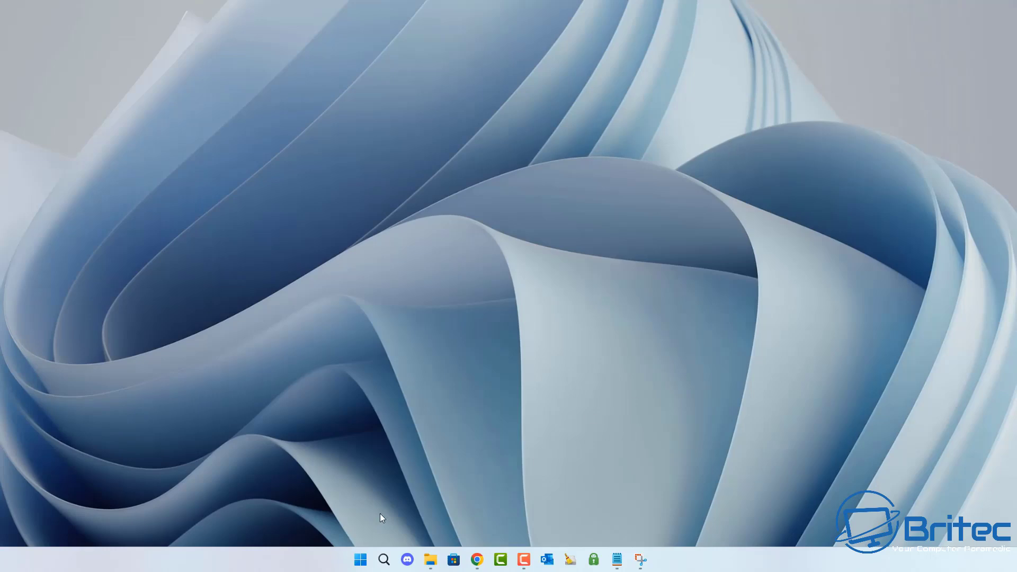
pyautogui.click(359, 560)
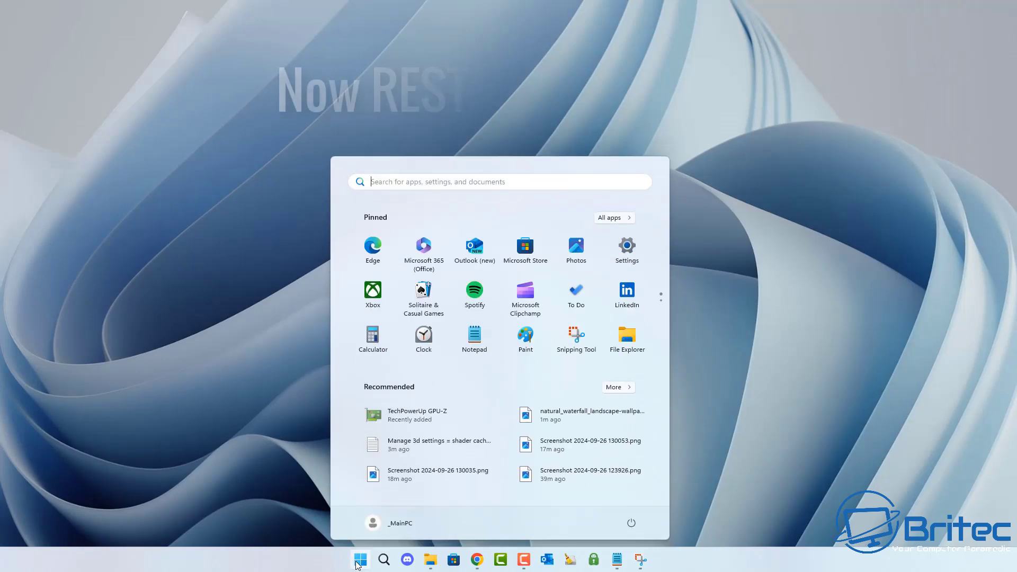
pyautogui.click(634, 527)
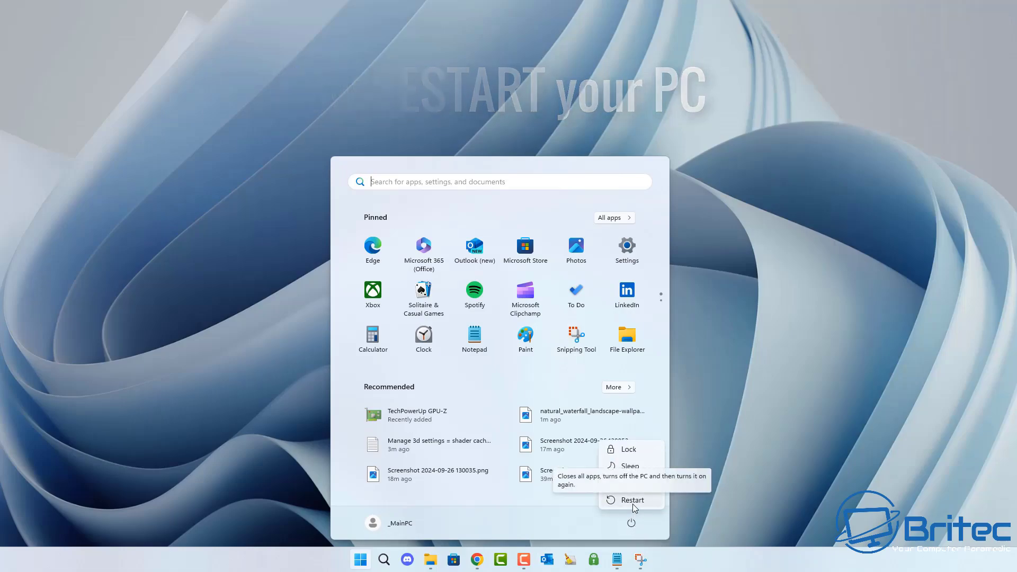
pyautogui.click(634, 501)
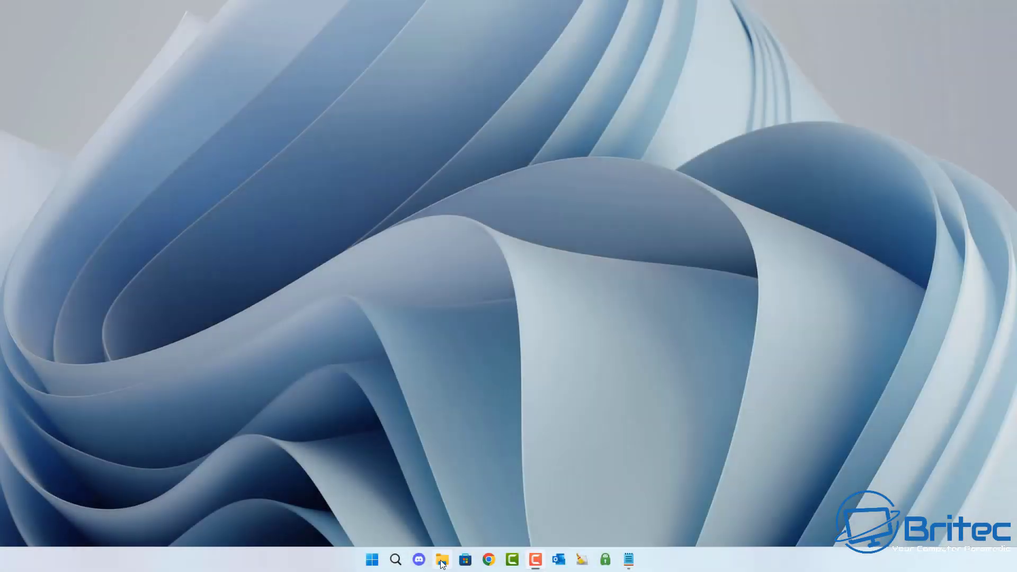
# Open File Explorer and go to %localappdata% through the address bar
pyautogui.click(441, 561)
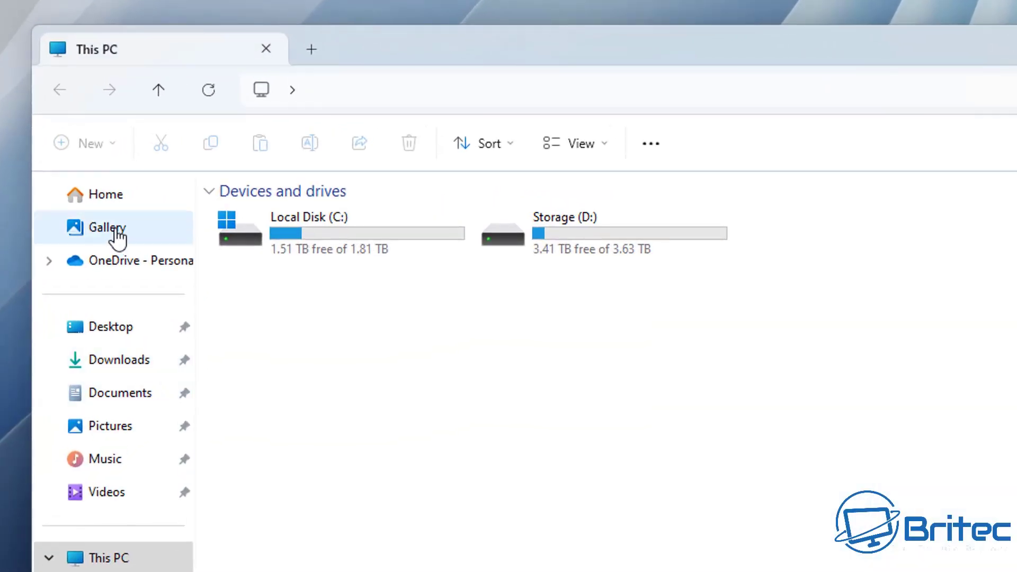
pyautogui.click(112, 200)
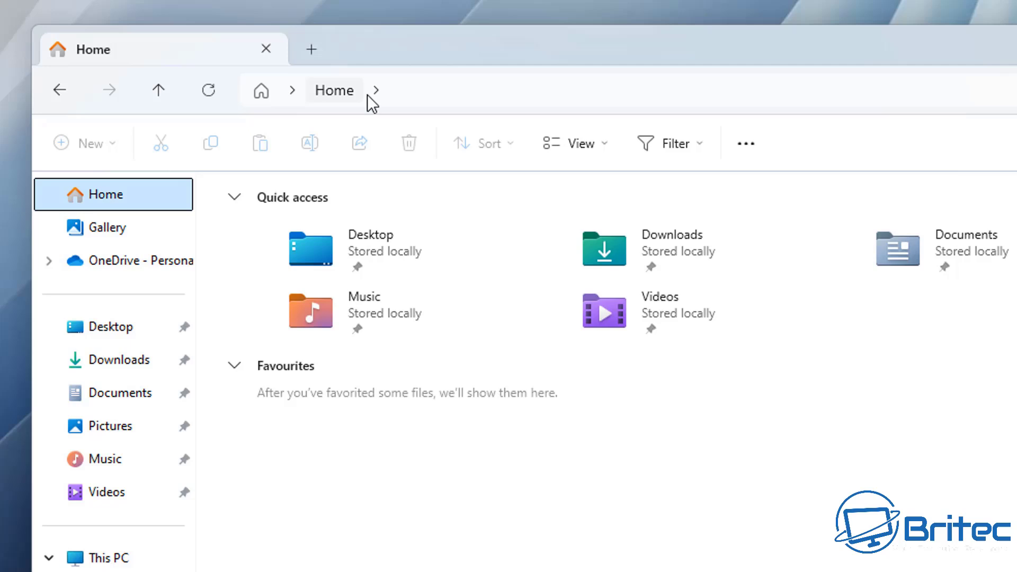
pyautogui.click(429, 91)
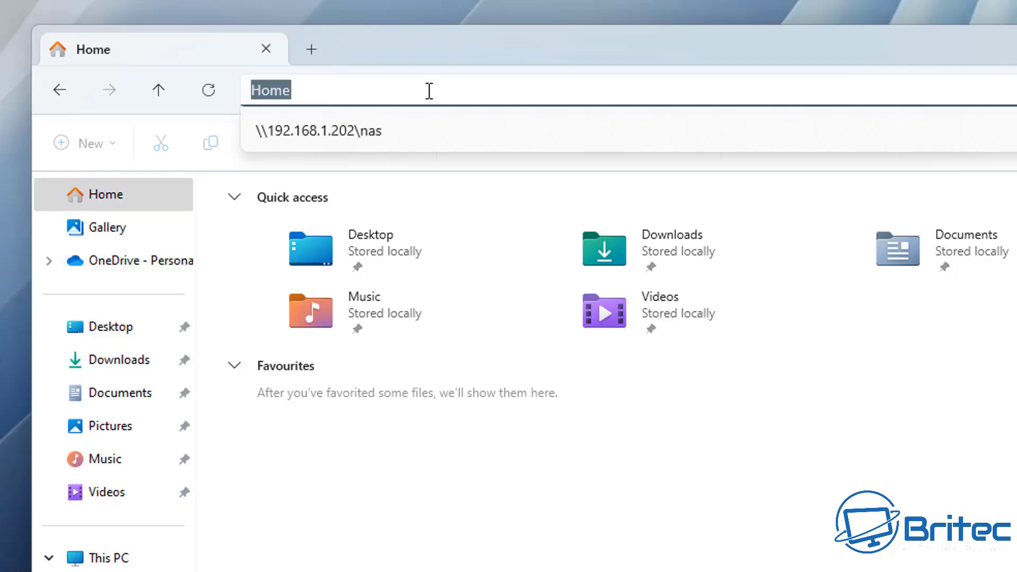
pyautogui.write('%')
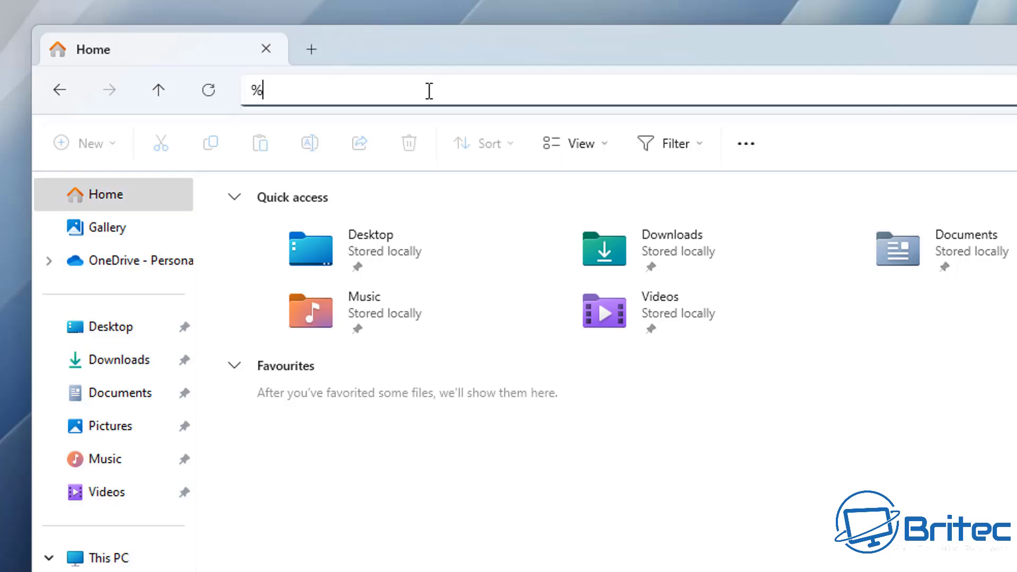
pyautogui.write('localappda')
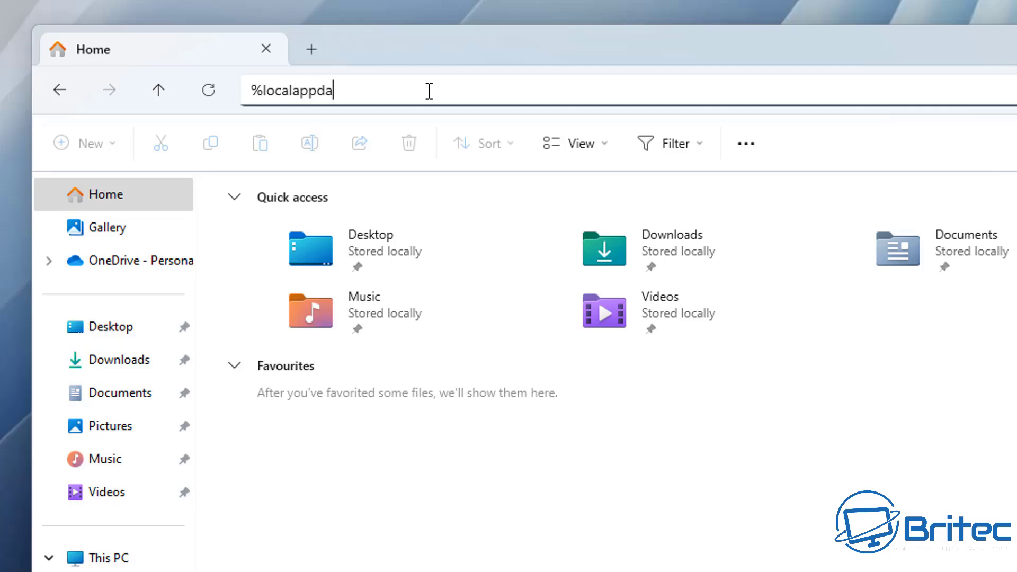
pyautogui.write('ta%')
pyautogui.press('Return')
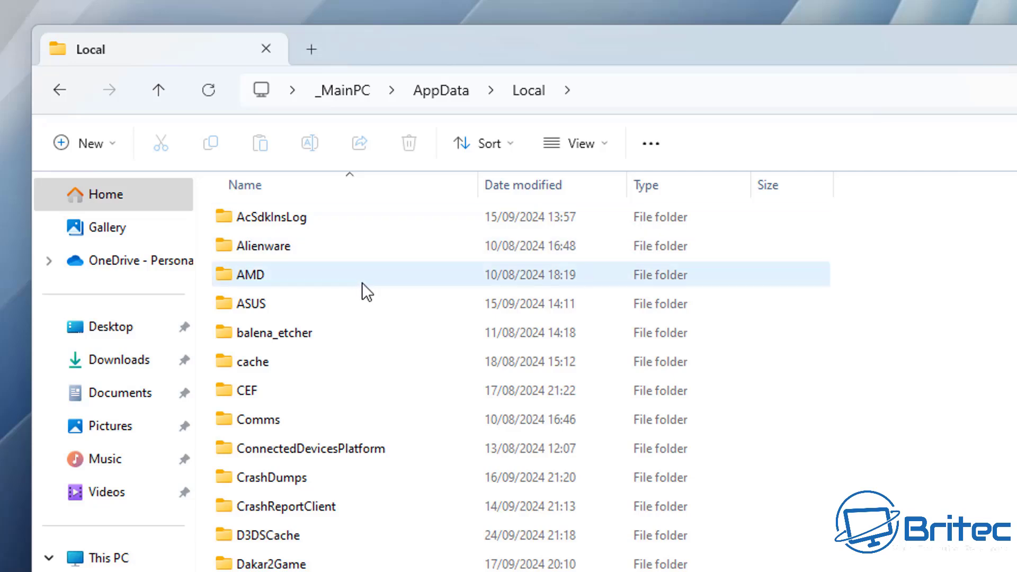
# Find the NVIDIA folder in AppData\Local and open it
pyautogui.click(529, 80)
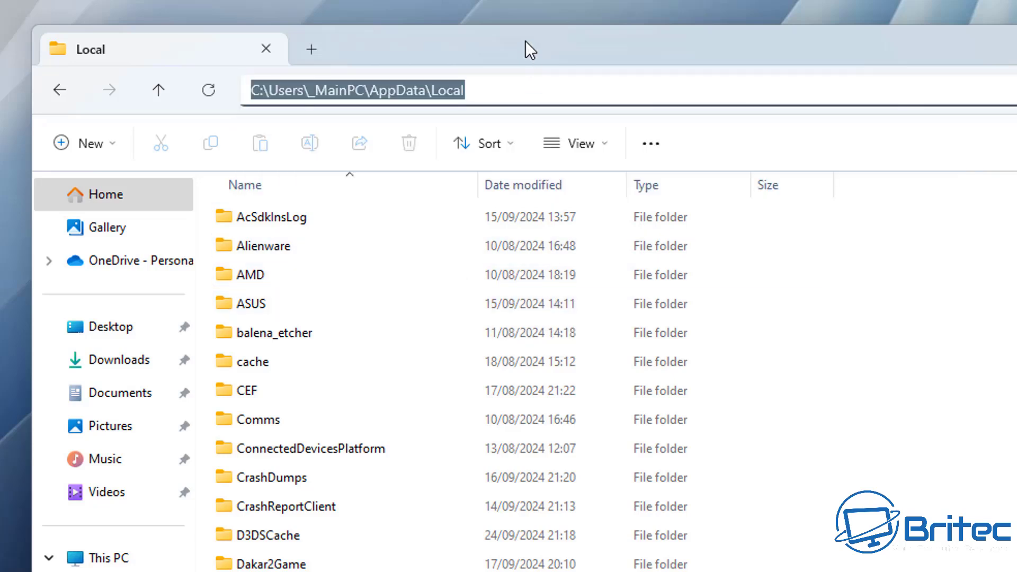
pyautogui.press('Escape')
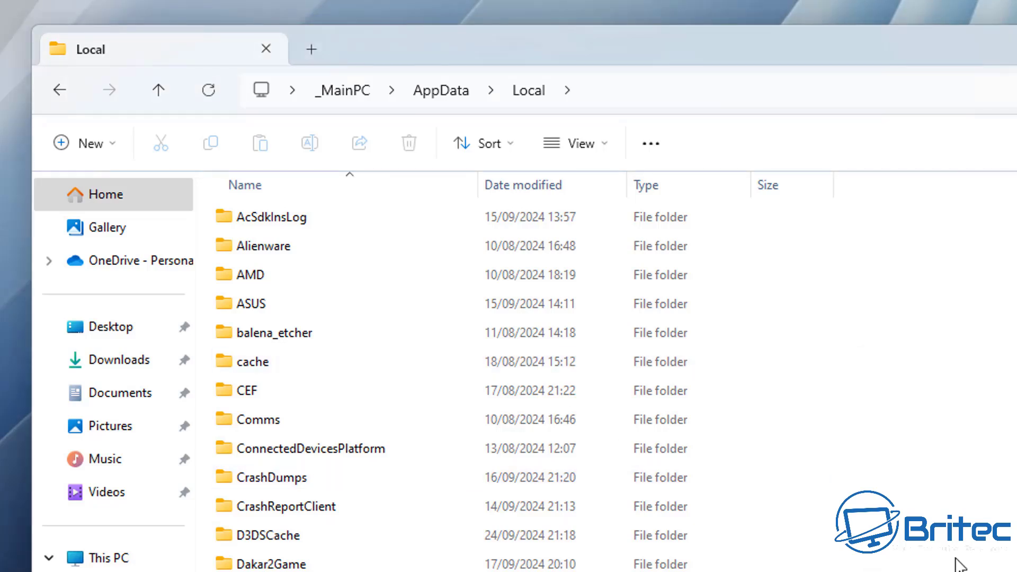
pyautogui.scroll(-4, 954, 566)
pyautogui.scroll(-4, 949, 569)
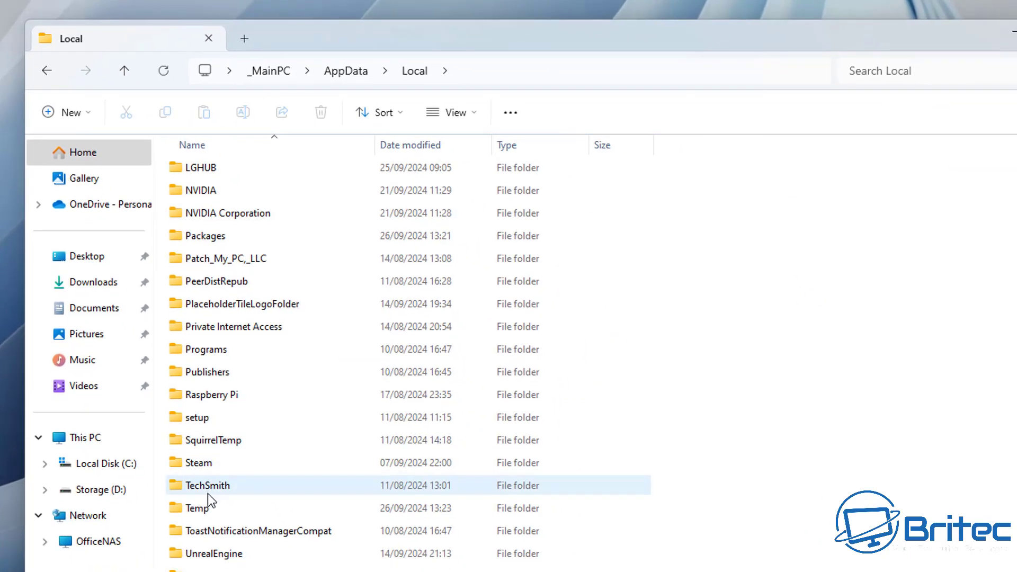
pyautogui.moveTo(208, 494)
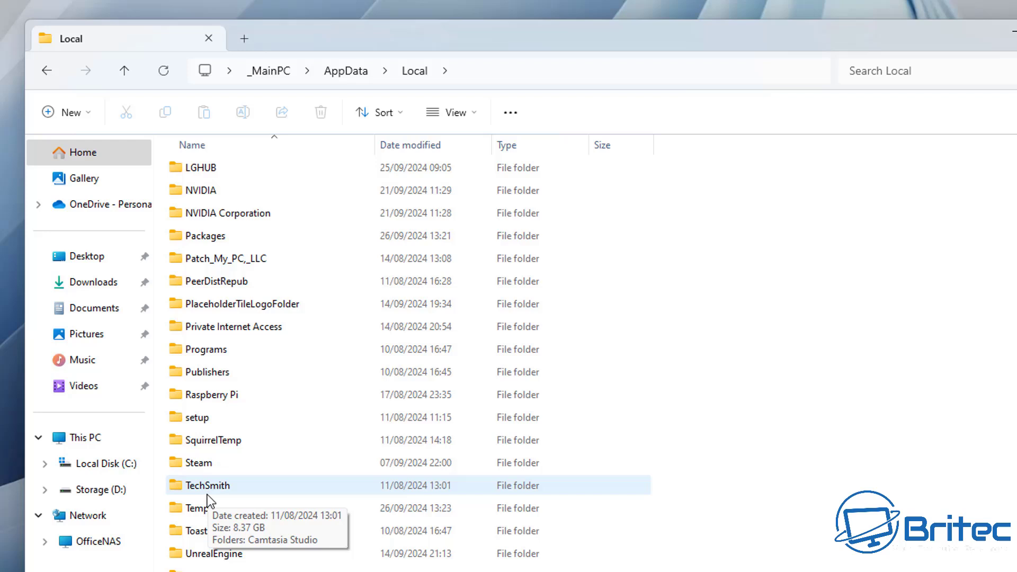
pyautogui.scroll(2, 211, 491)
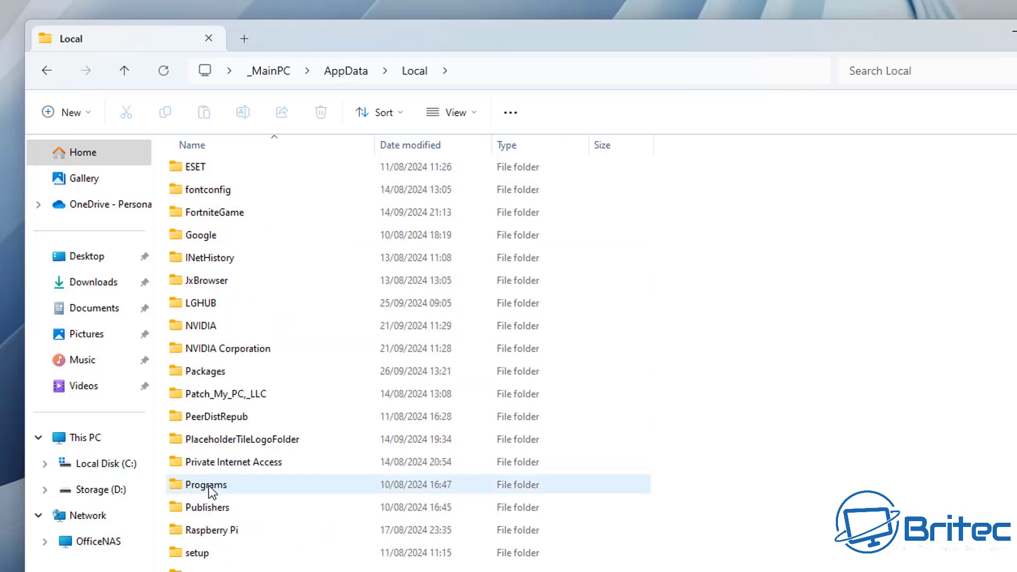
pyautogui.doubleClick(260, 329)
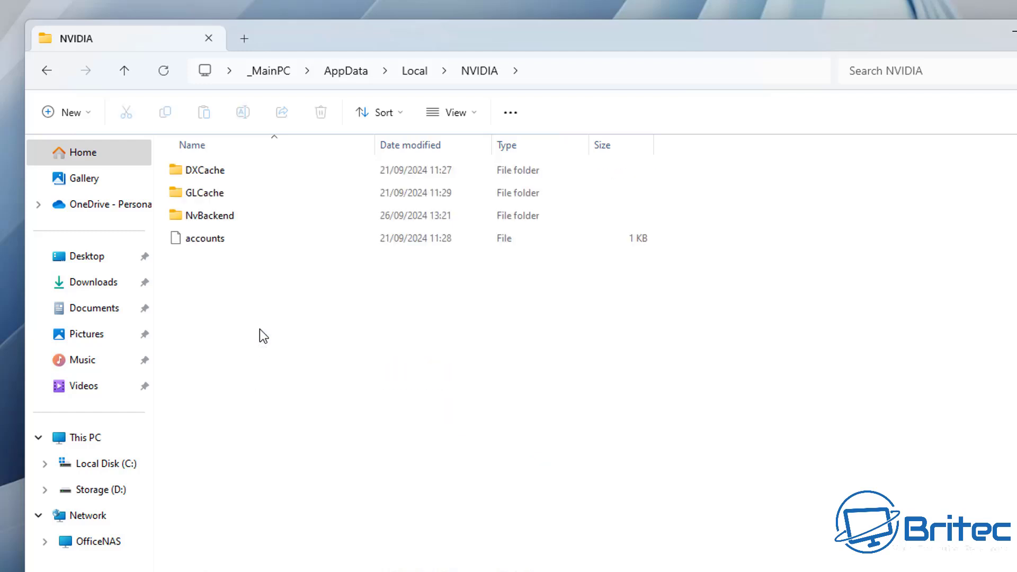
# Open the GLCache folder and delete the cache subfolder inside it
pyautogui.click(231, 193)
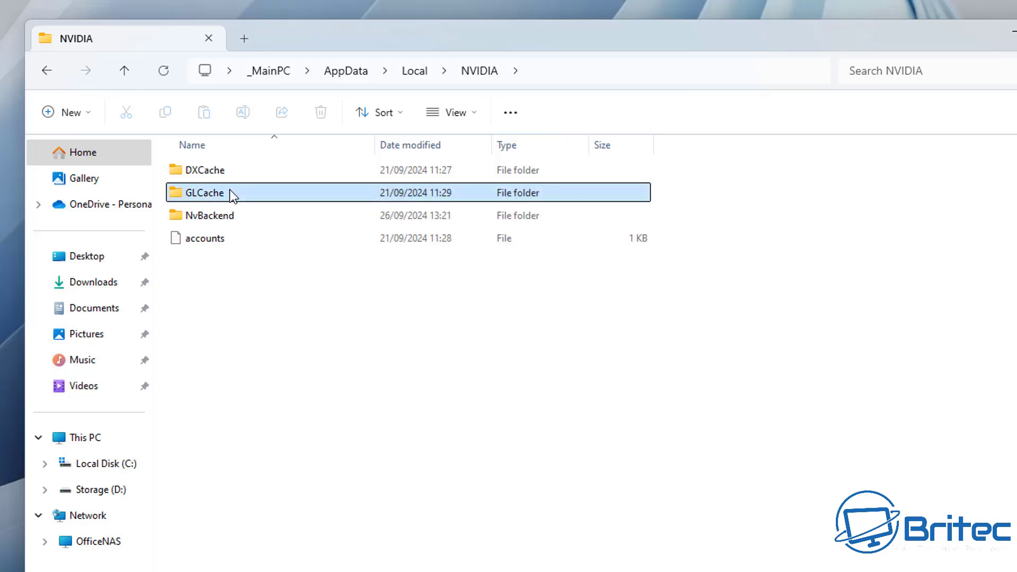
pyautogui.doubleClick(285, 200)
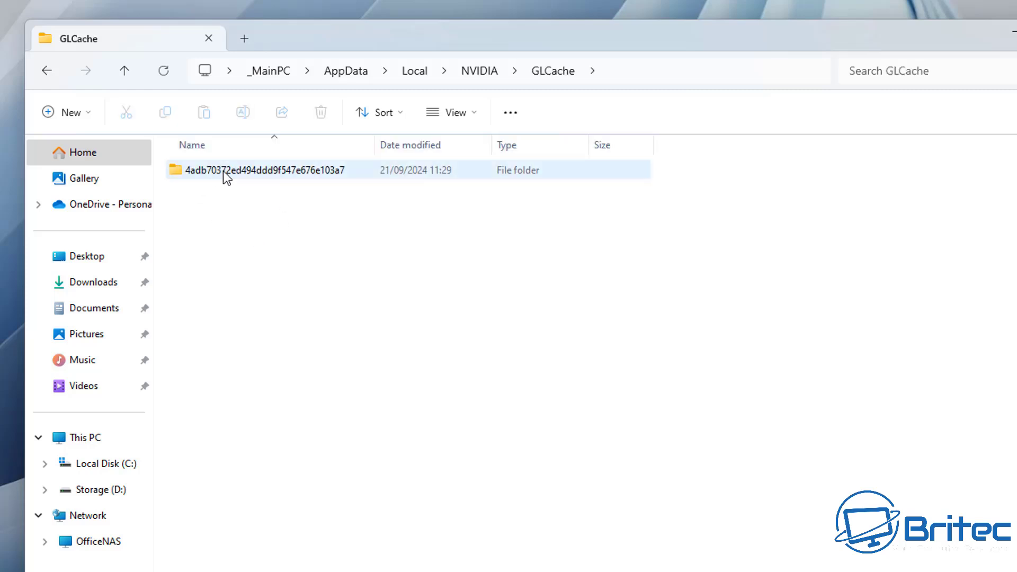
pyautogui.moveTo(375, 234); pyautogui.dragTo(211, 161)
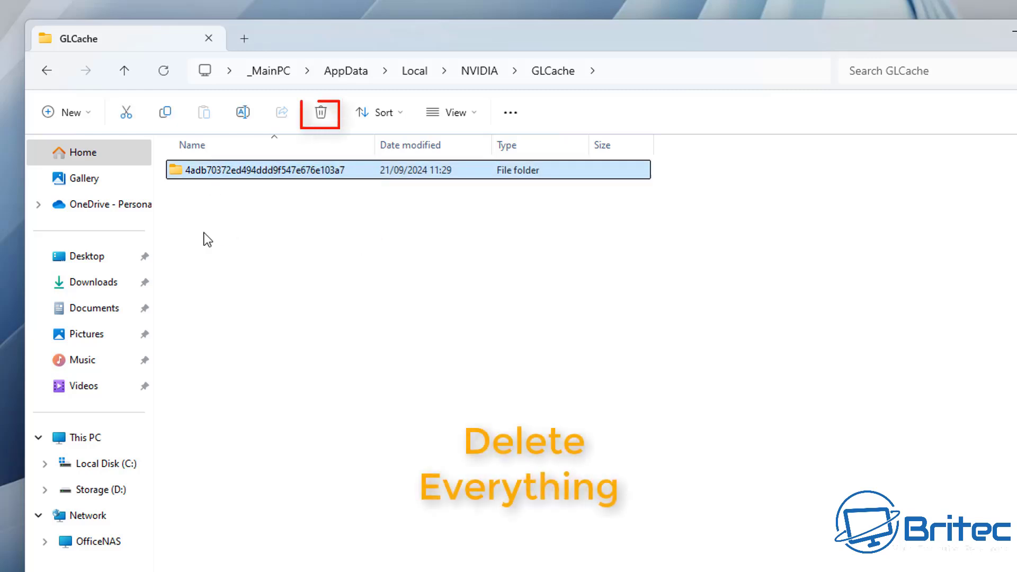
pyautogui.click(317, 127)
pyautogui.hotkey('alt', 'd')
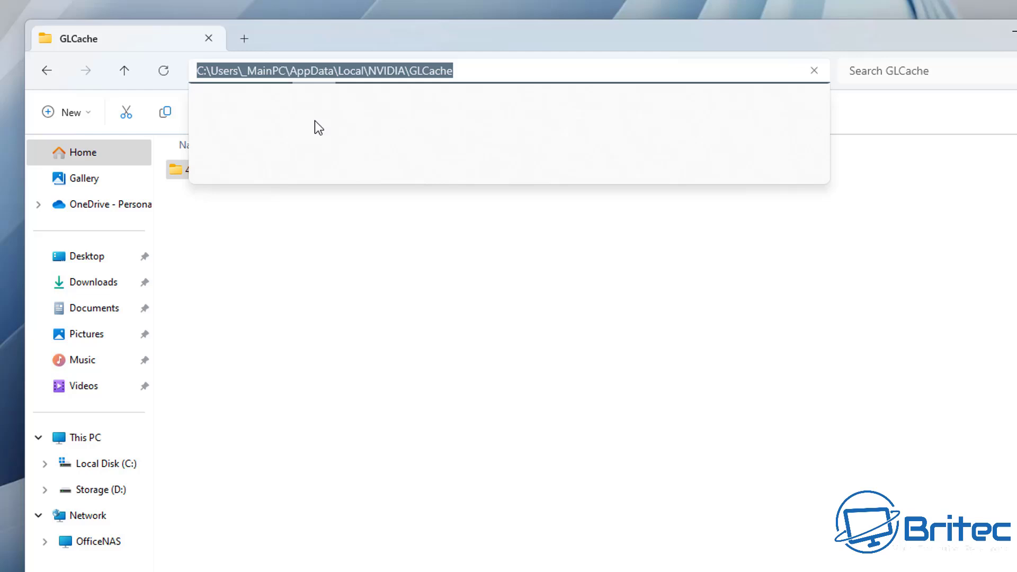
pyautogui.press('Escape')
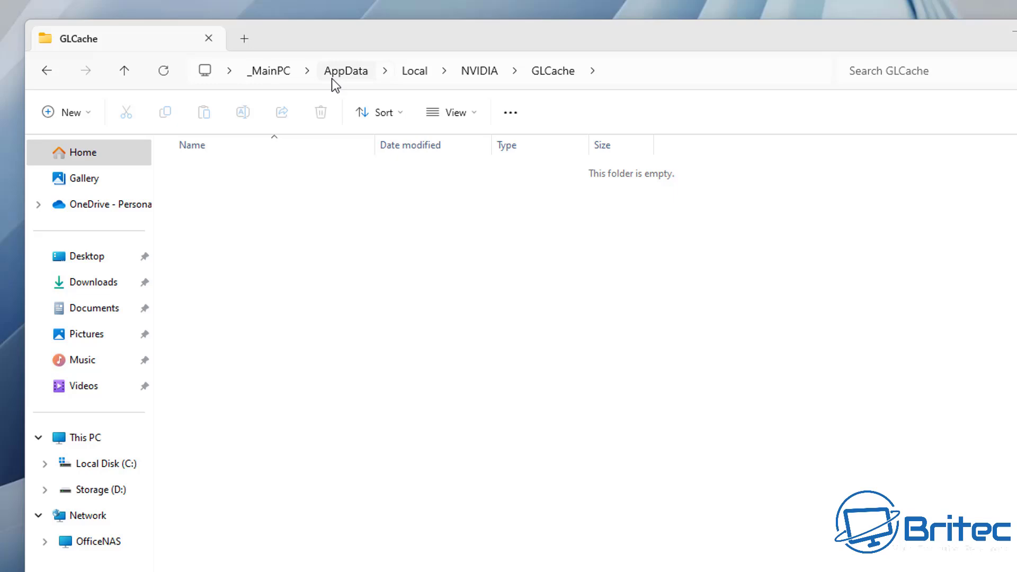
# Go up to AppData, then open LocalLow\NVIDIA\PerDriverVersion\DXCache
pyautogui.click(347, 71)
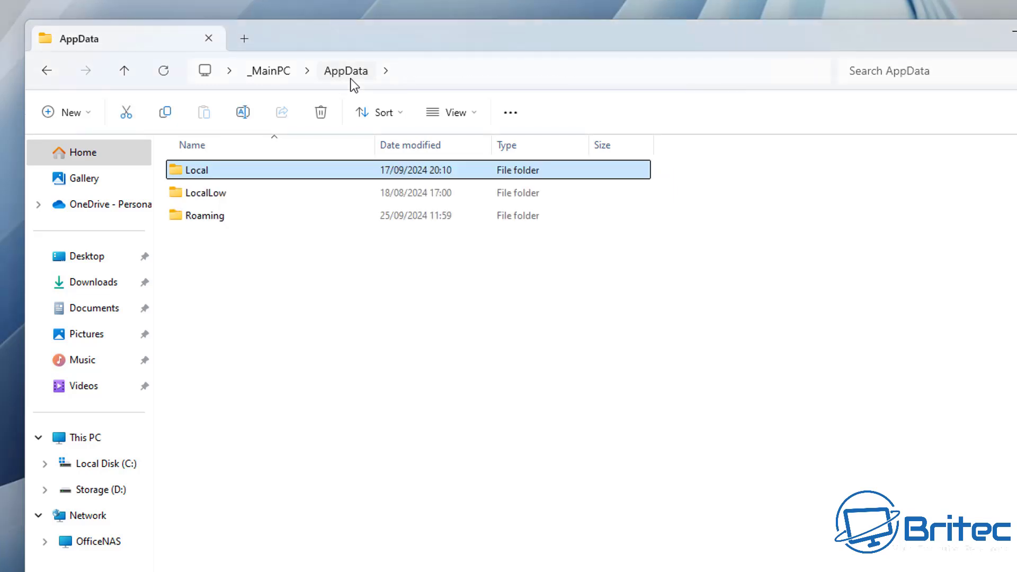
pyautogui.click(242, 186)
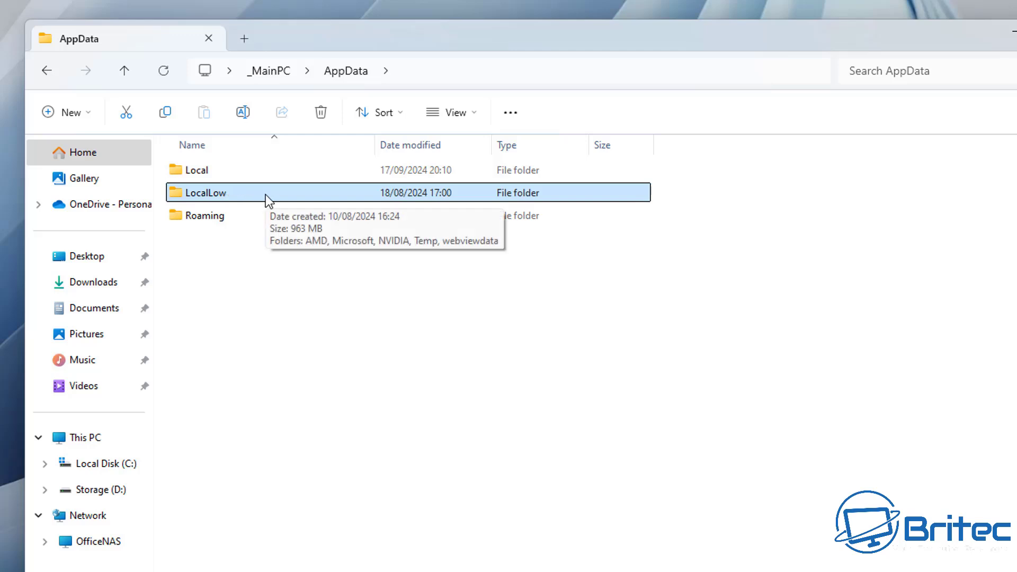
pyautogui.doubleClick(266, 195)
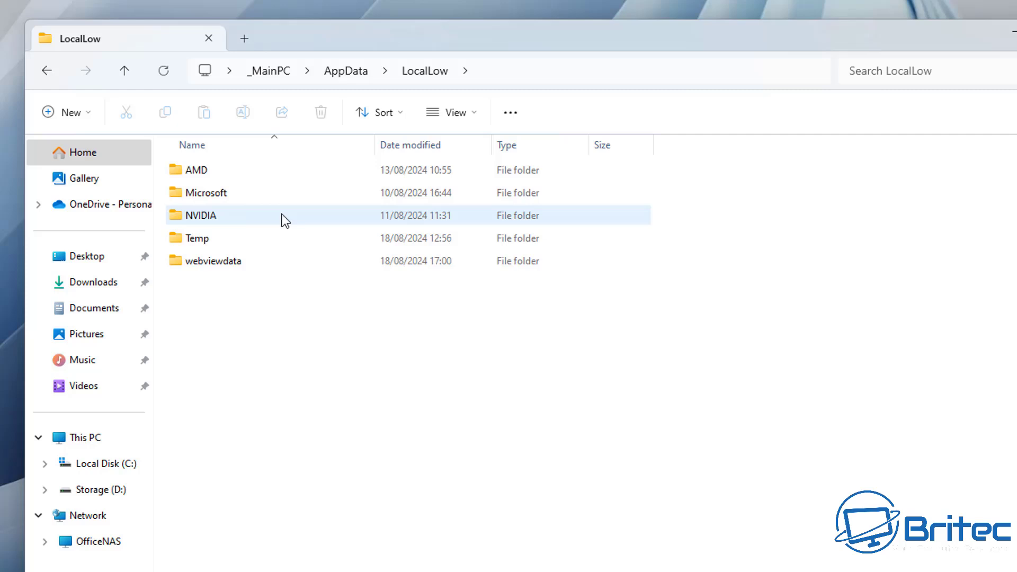
pyautogui.doubleClick(281, 215)
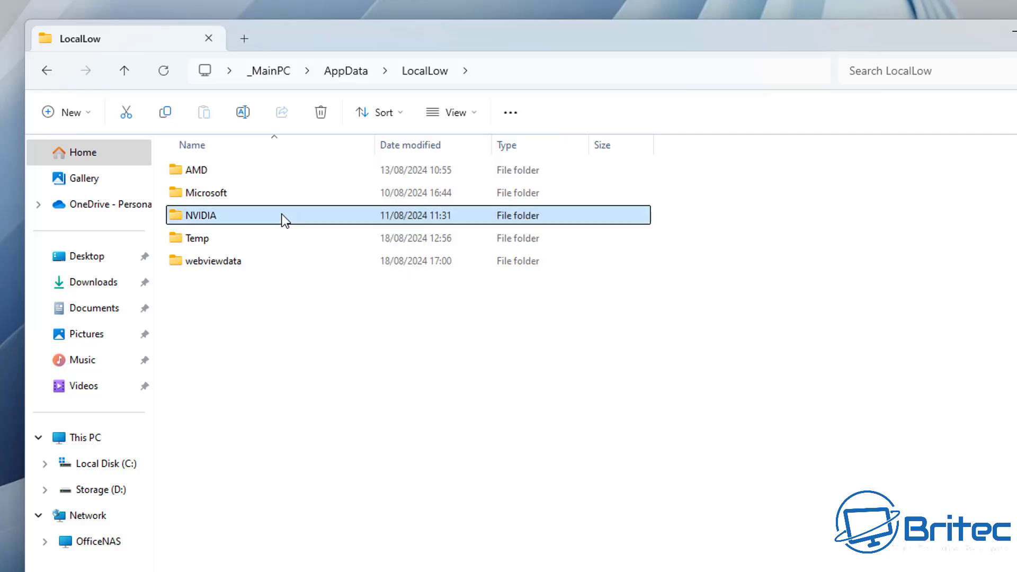
pyautogui.doubleClick(230, 175)
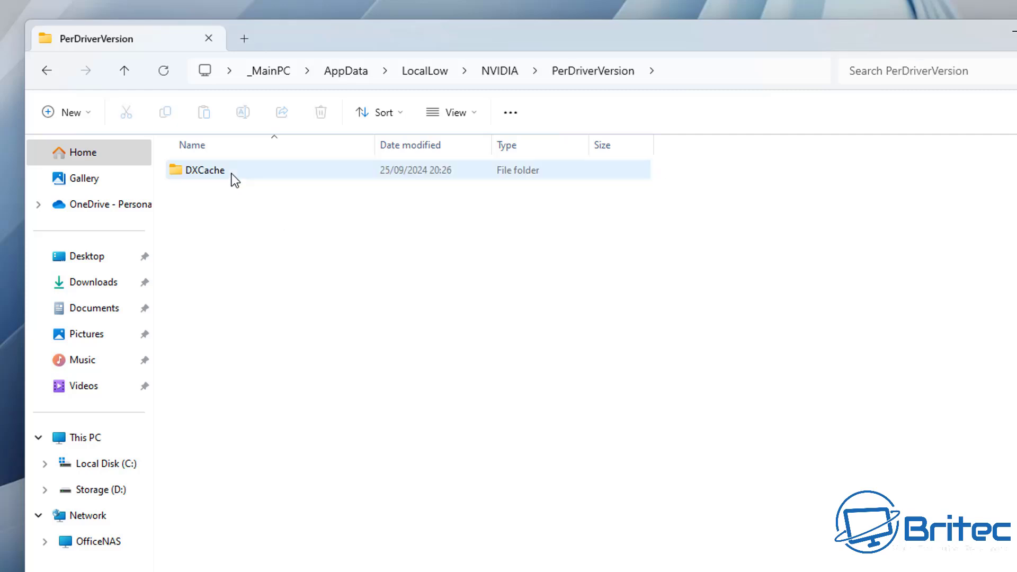
pyautogui.click(258, 175)
pyautogui.doubleClick(258, 176)
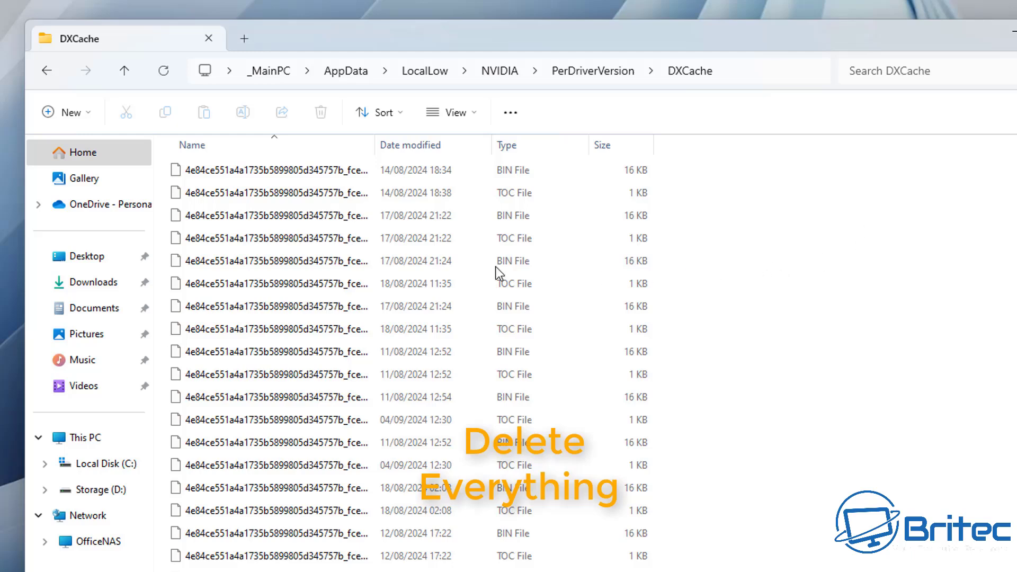
# Select all BIN and TOC cache files in DXCache and delete them
pyautogui.click(260, 171)
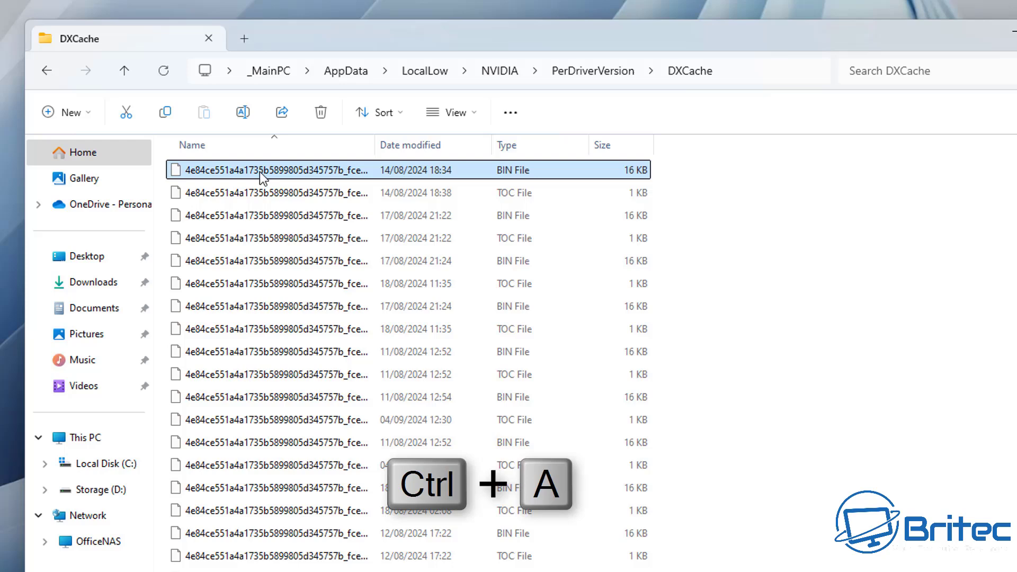
pyautogui.hotkey('ctrl', 'a')
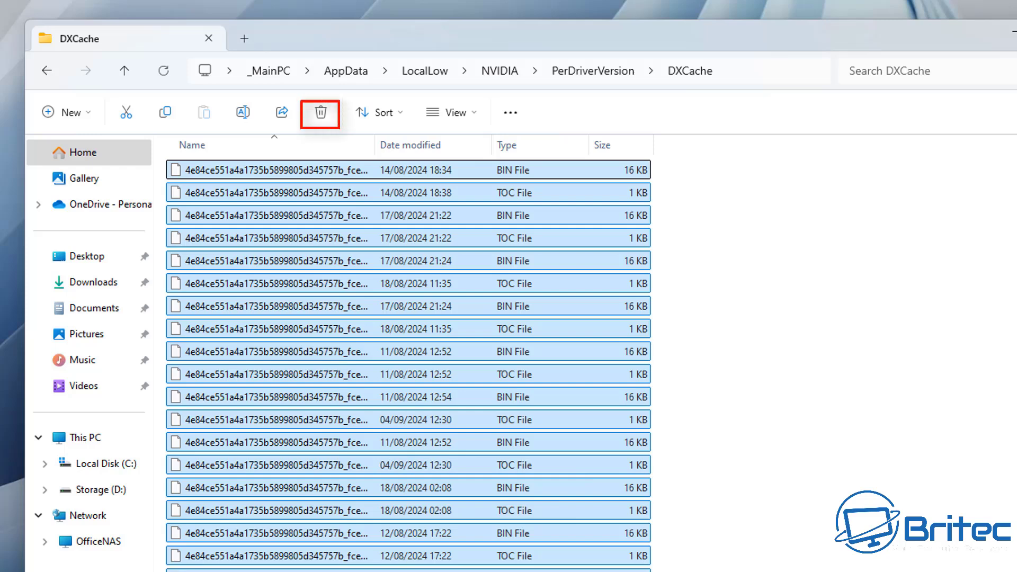
pyautogui.click(321, 114)
pyautogui.hotkey('alt', 'd')
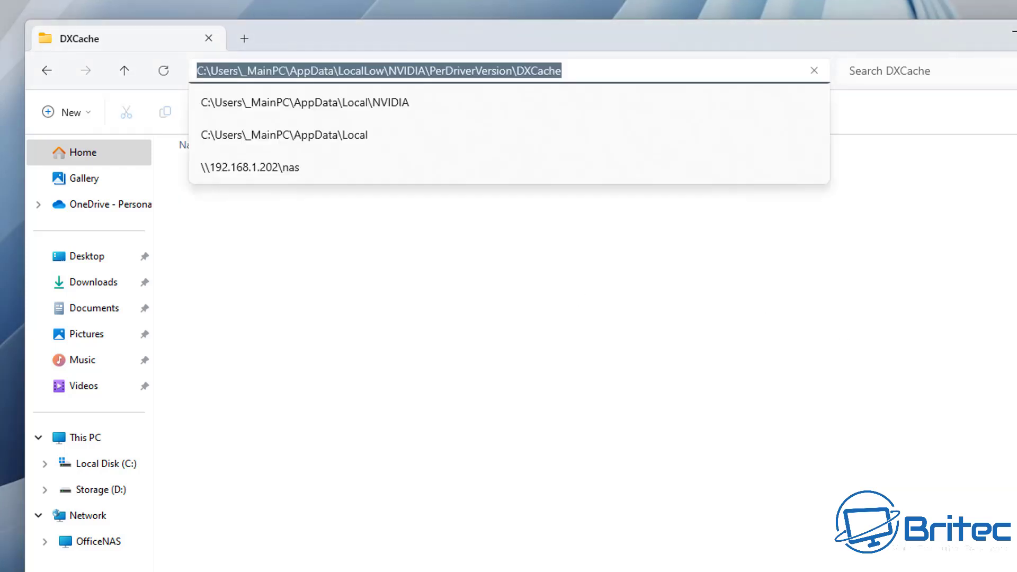
pyautogui.click(417, 317)
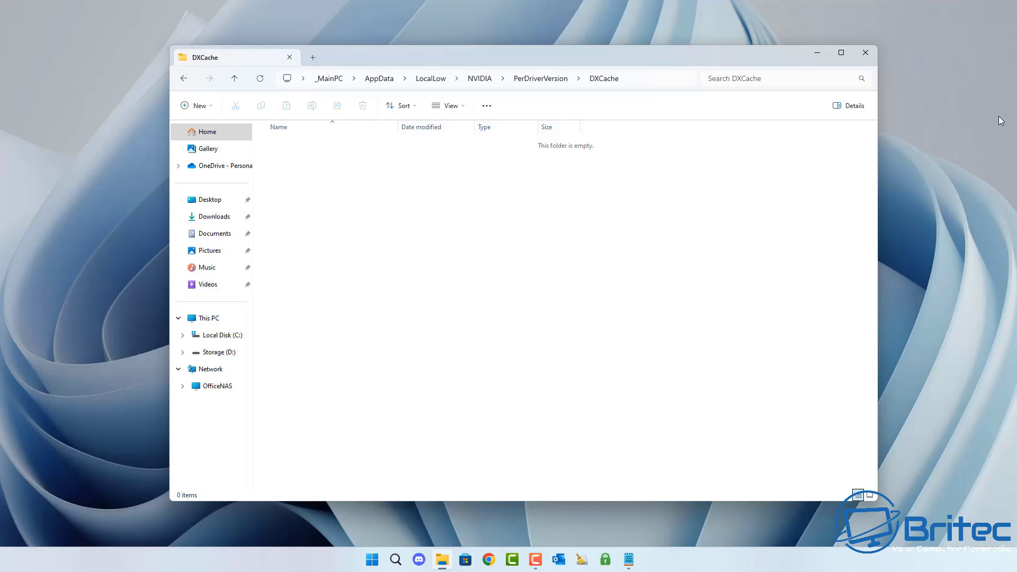
# Close File Explorer and launch Disk Clean-up by searching 'clean' in Start
pyautogui.click(867, 53)
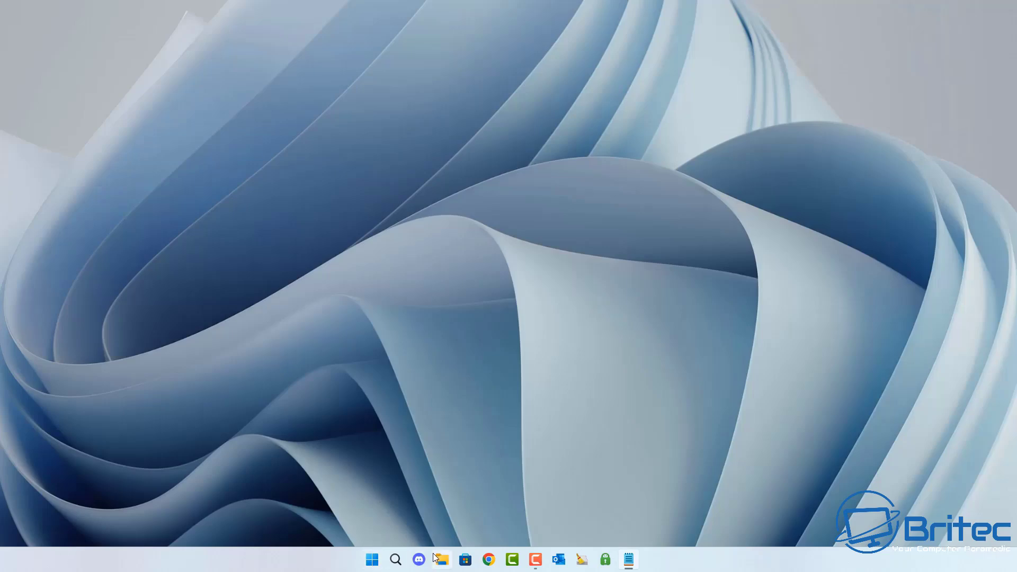
pyautogui.click(371, 559)
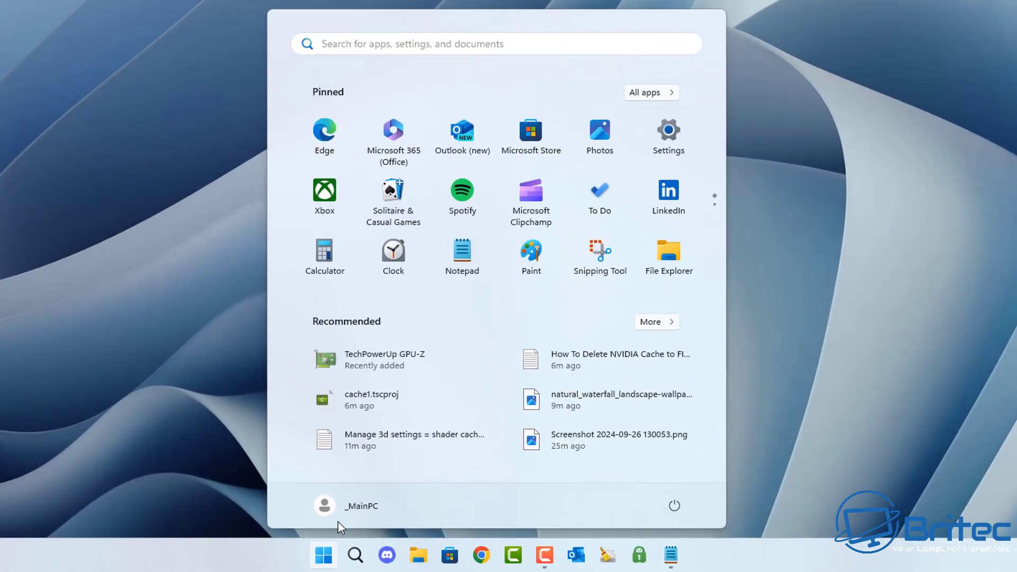
pyautogui.write('clean')
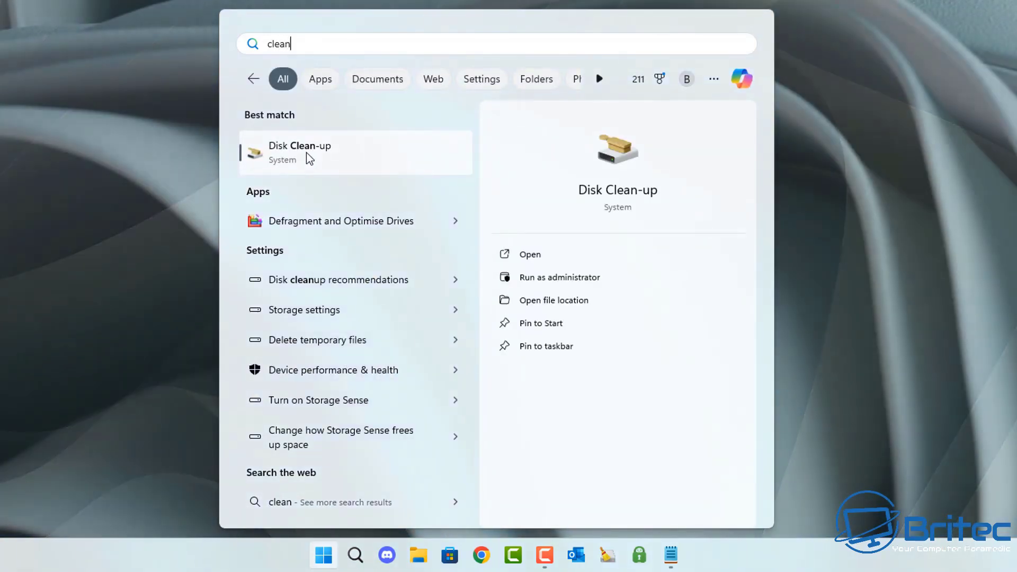
pyautogui.click(309, 158)
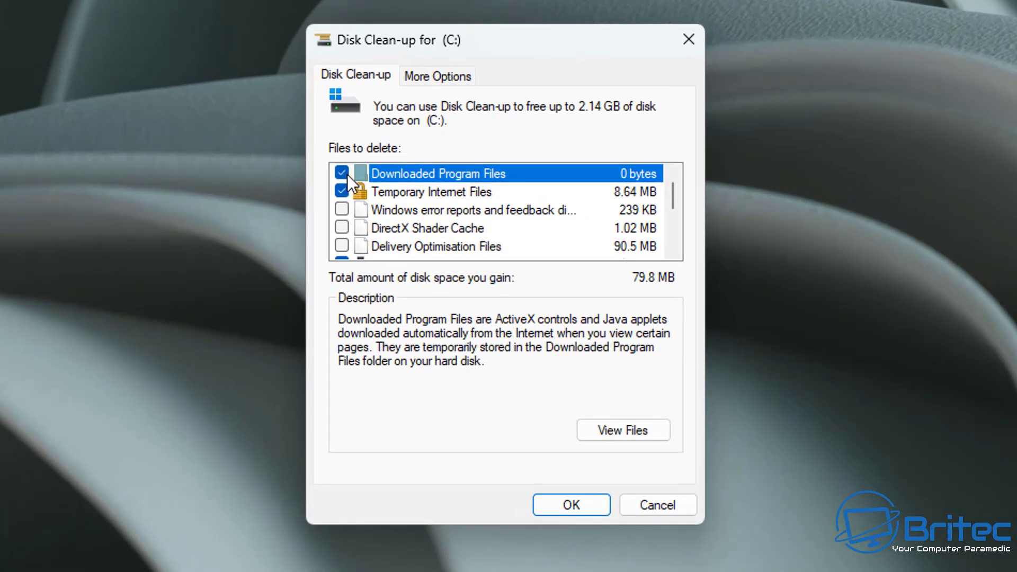
# Untick Temporary Internet Files and Thumbnails, tick DirectX Shader Cache, and permanently delete the files
pyautogui.click(342, 191)
pyautogui.scroll(-2, 420, 243)
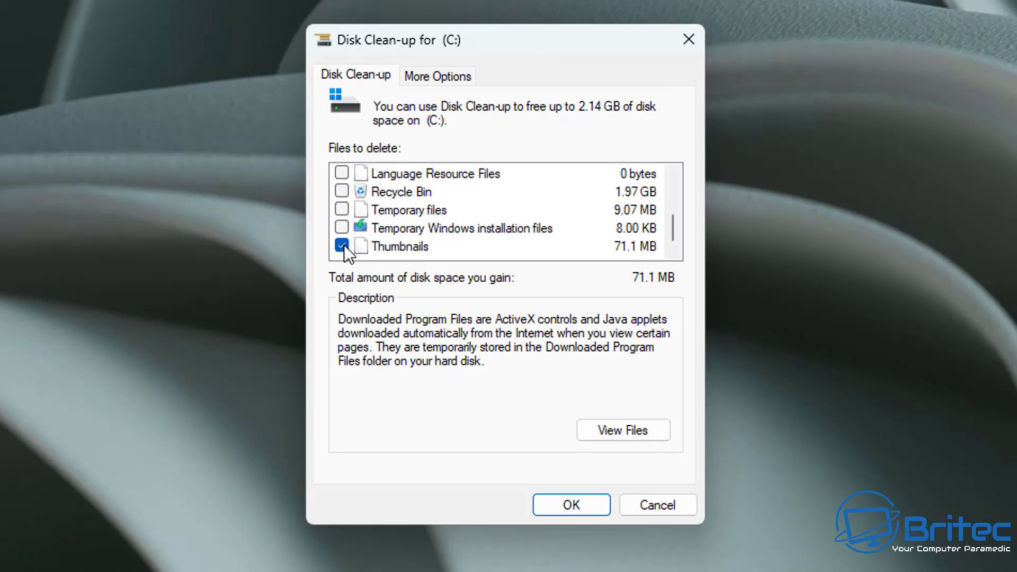
pyautogui.click(341, 245)
pyautogui.scroll(1, 365, 229)
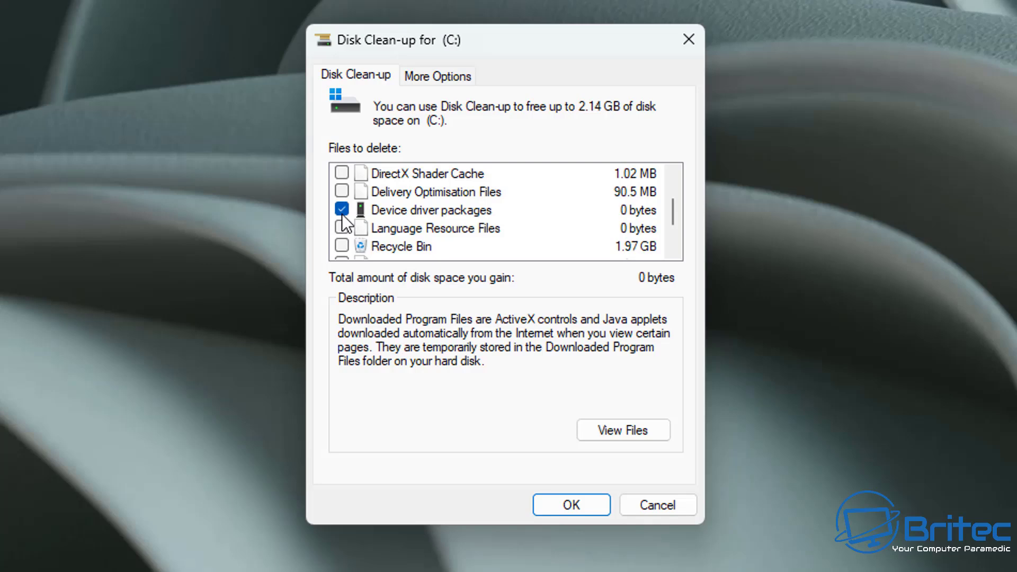
pyautogui.scroll(1, 371, 212)
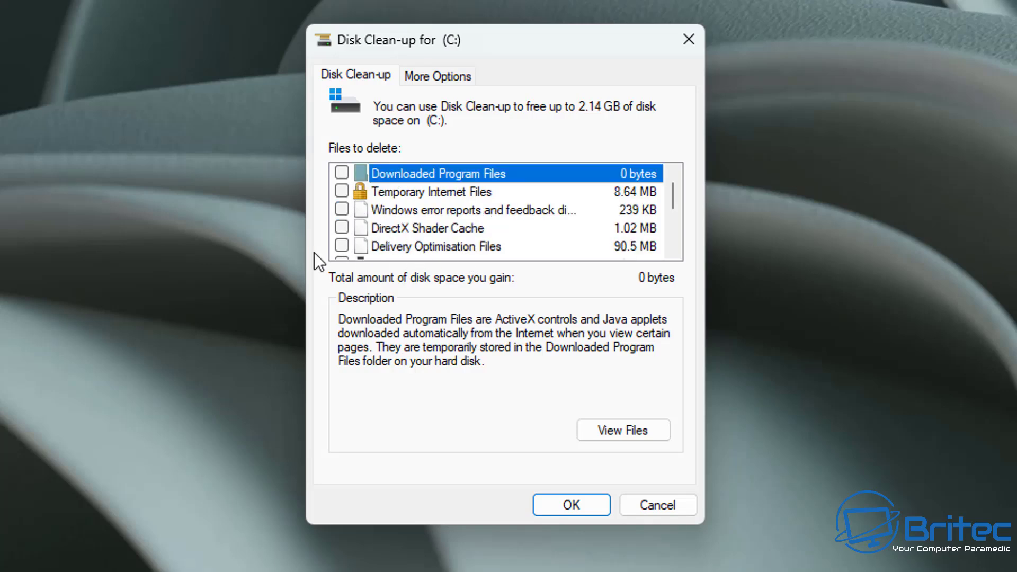
pyautogui.click(342, 229)
pyautogui.scroll(-2, 493, 231)
pyautogui.scroll(2, 503, 239)
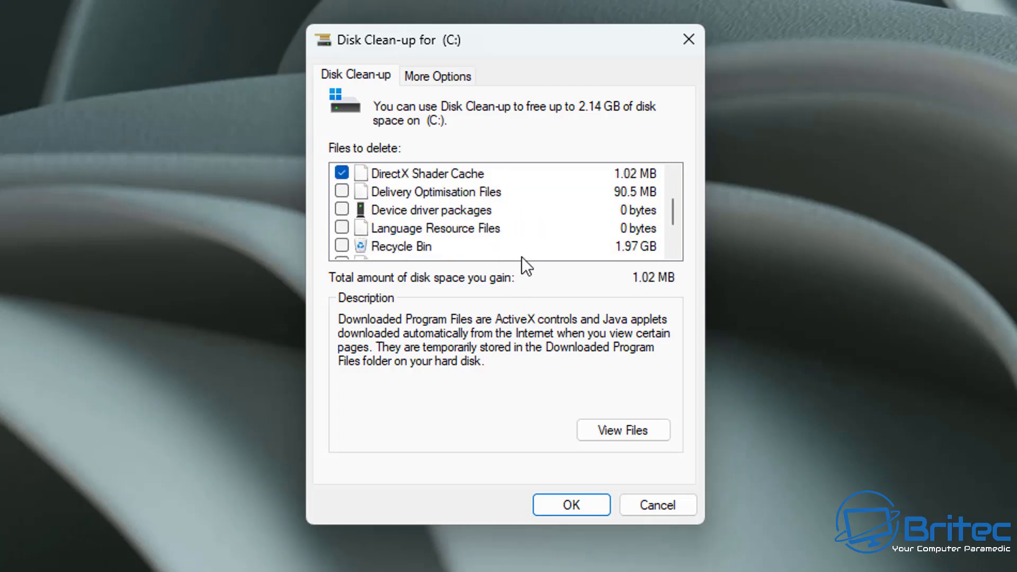
pyautogui.click(443, 233)
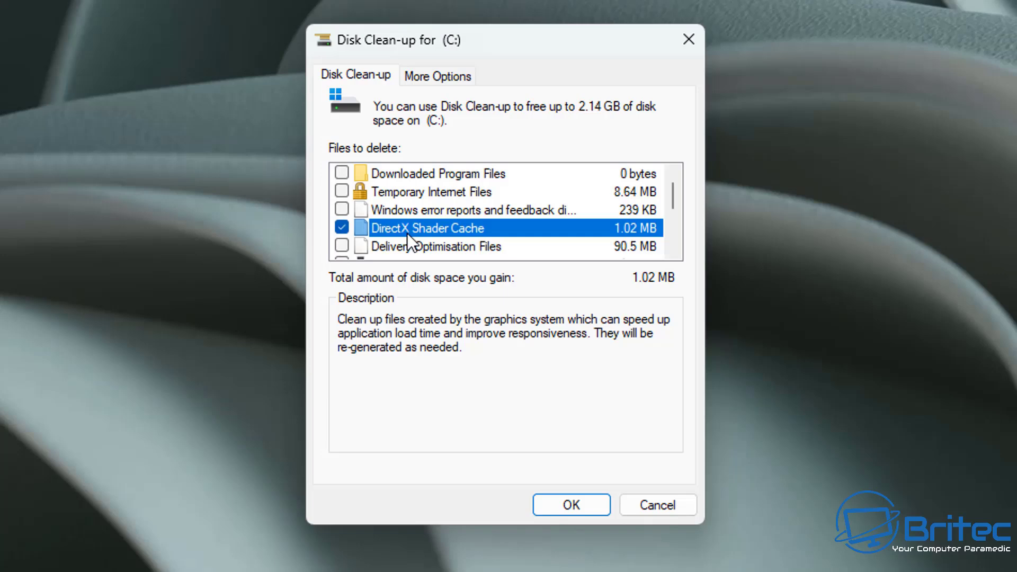
pyautogui.click(567, 507)
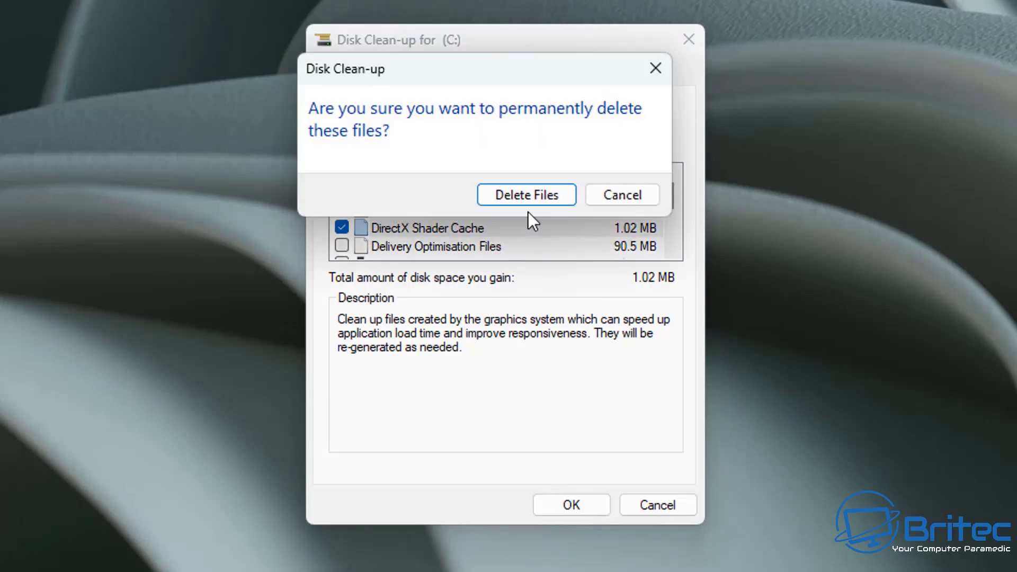
pyautogui.click(532, 200)
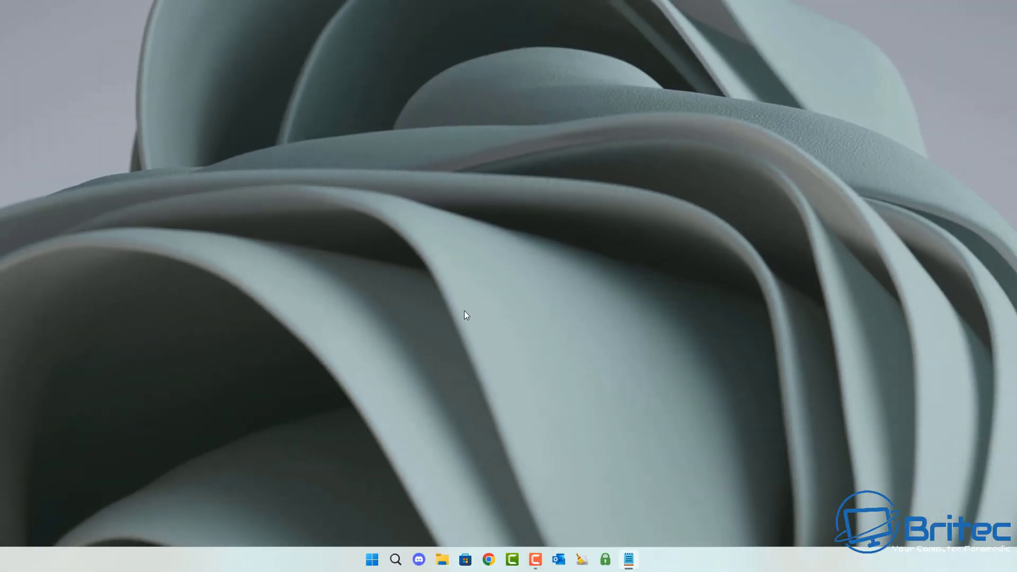
# Reopen NVIDIA Control Panel through the desktop's Show more options menu
pyautogui.rightClick(479, 194)
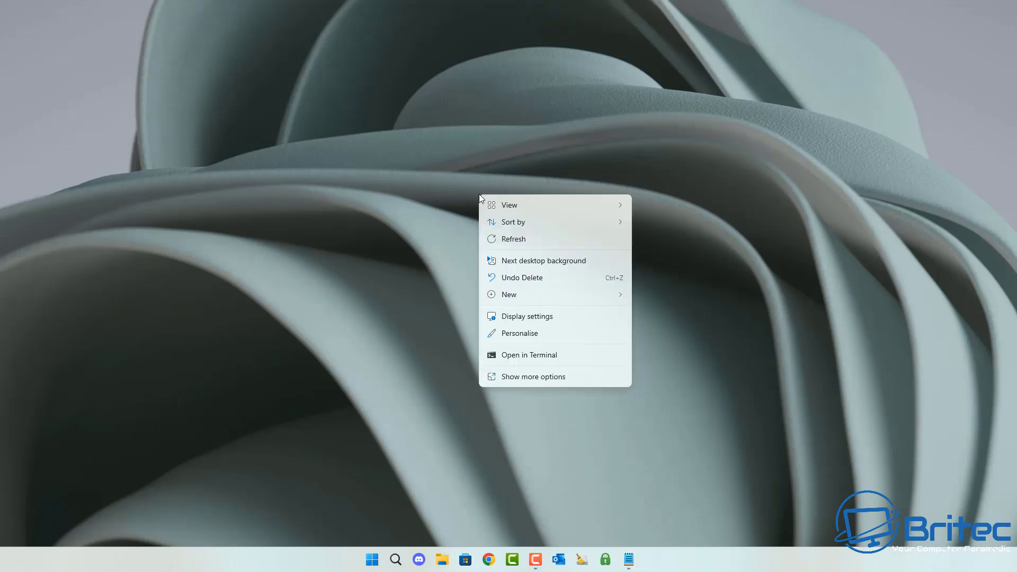
pyautogui.click(514, 376)
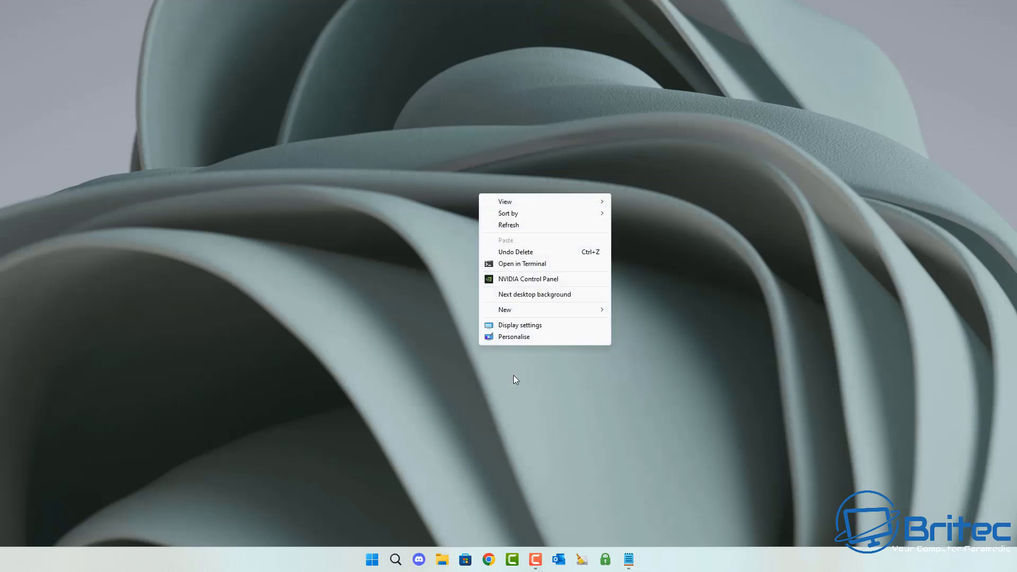
pyautogui.click(511, 278)
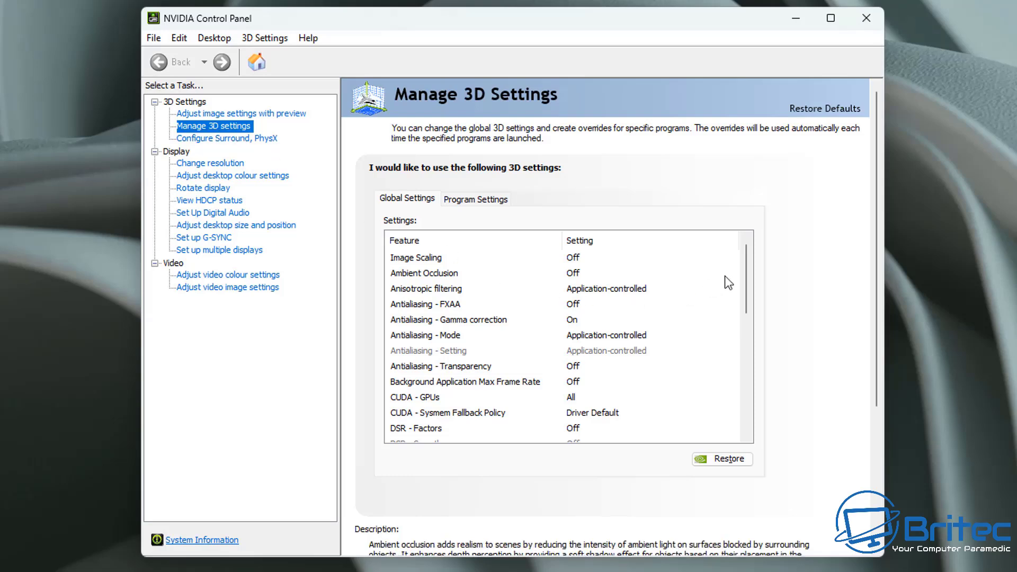
# Set the global Shader Cache Size to Driver Default in Manage 3D Settings
pyautogui.moveTo(747, 272); pyautogui.dragTo(755, 401)
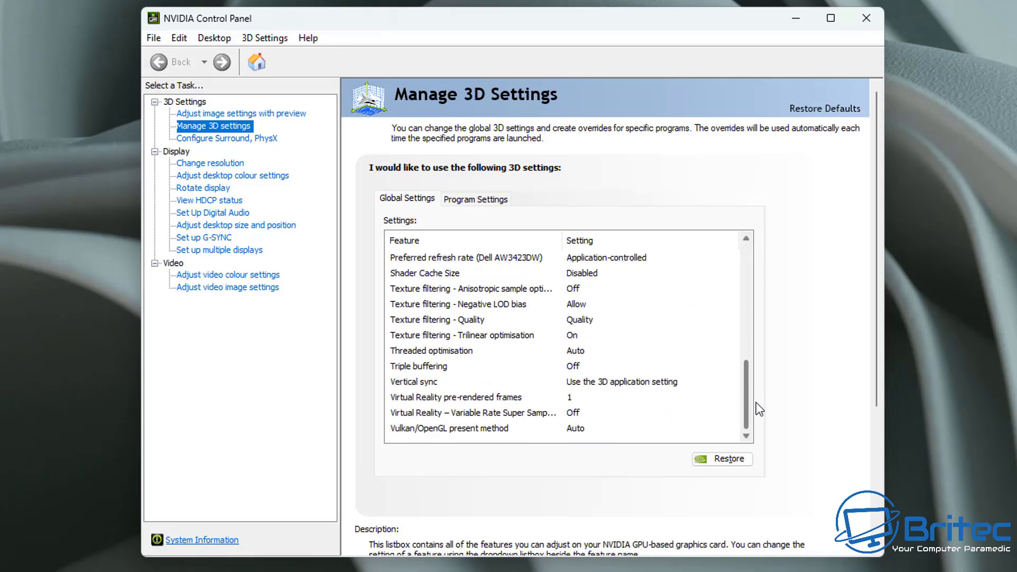
pyautogui.click(451, 275)
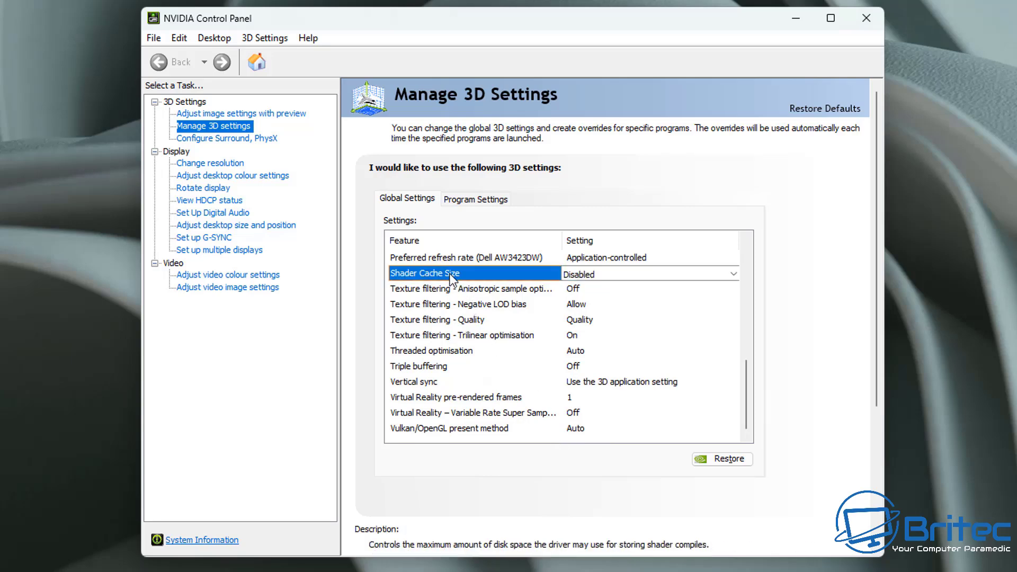
pyautogui.click(618, 277)
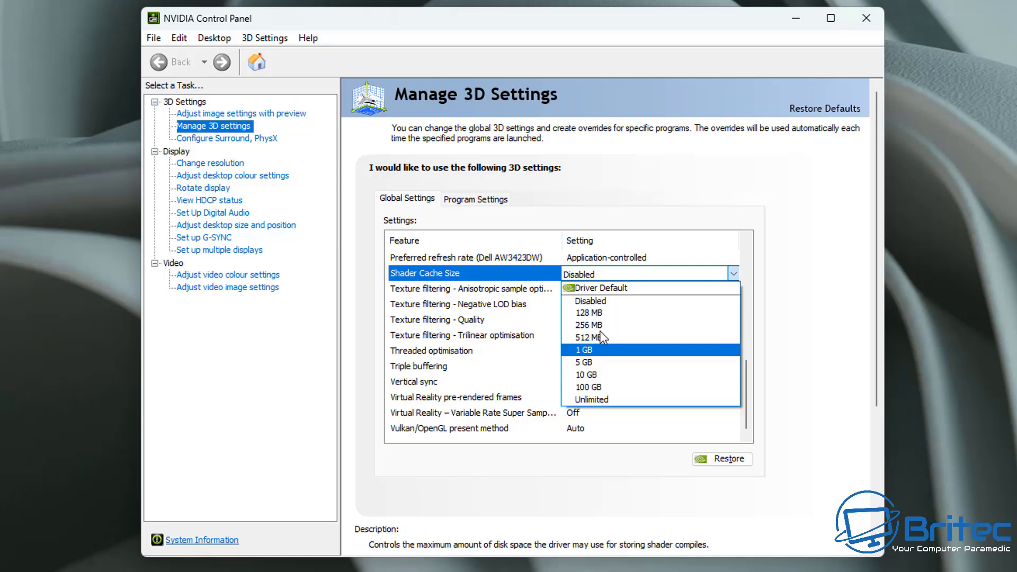
pyautogui.click(599, 289)
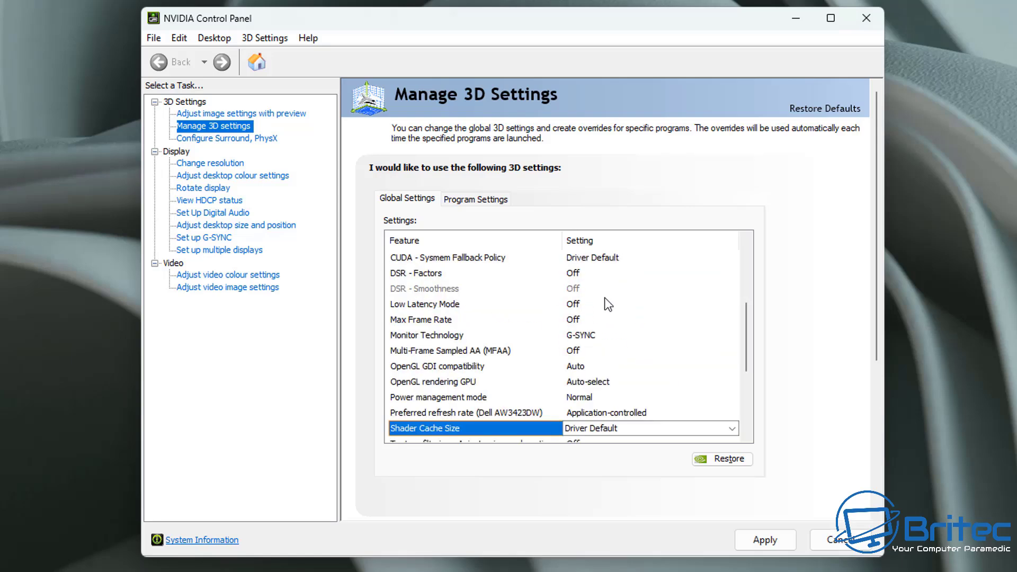
pyautogui.click(621, 427)
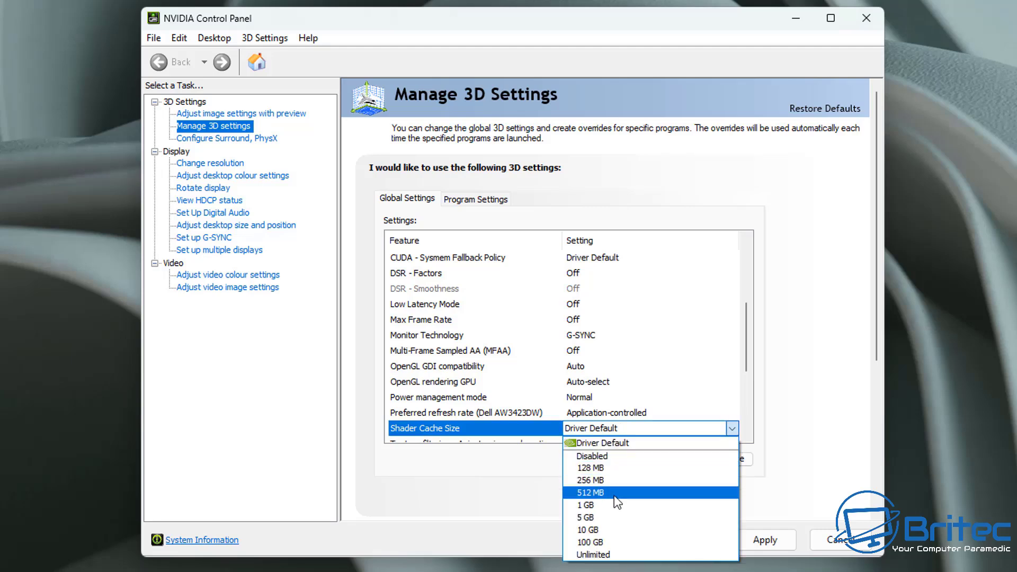
pyautogui.click(615, 528)
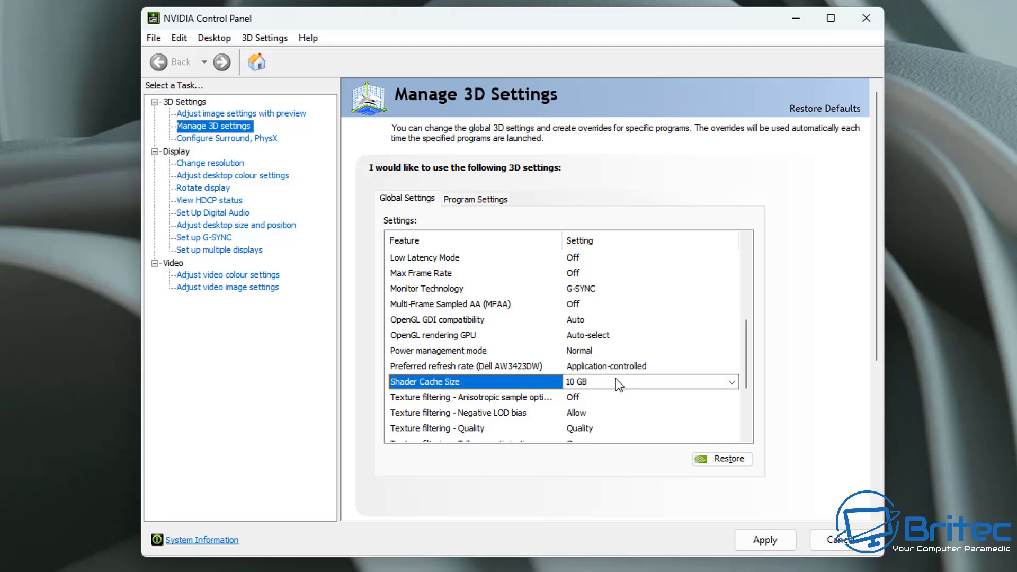
pyautogui.click(616, 378)
pyautogui.click(590, 396)
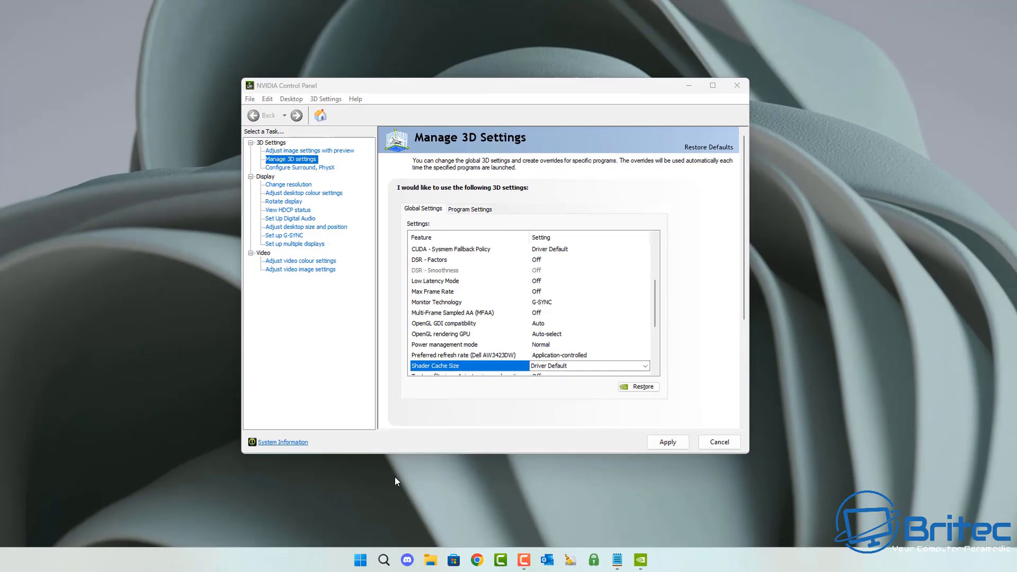
# Apply the Shader Cache Size change and close NVIDIA Control Panel
pyautogui.click(672, 446)
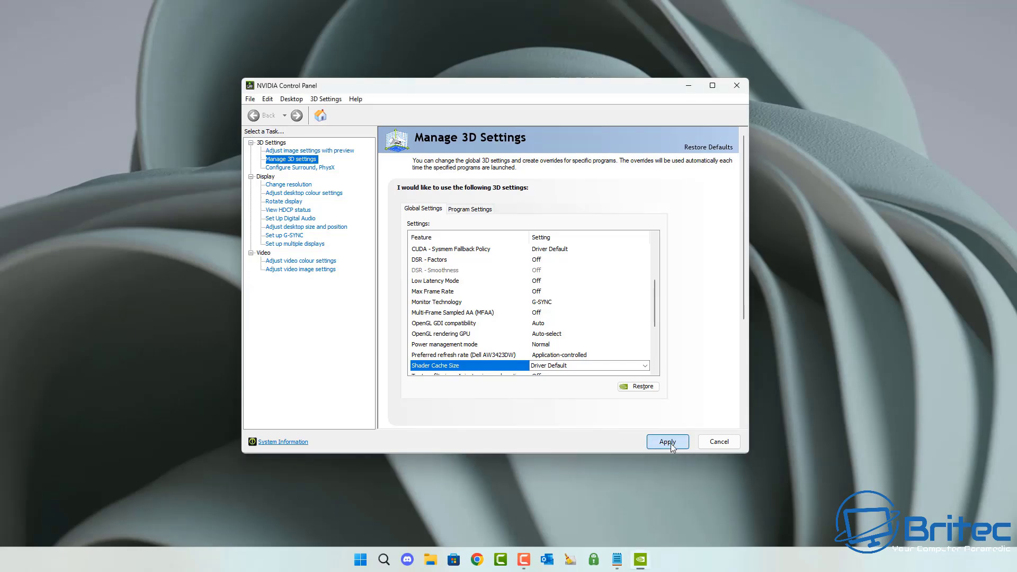
pyautogui.click(671, 445)
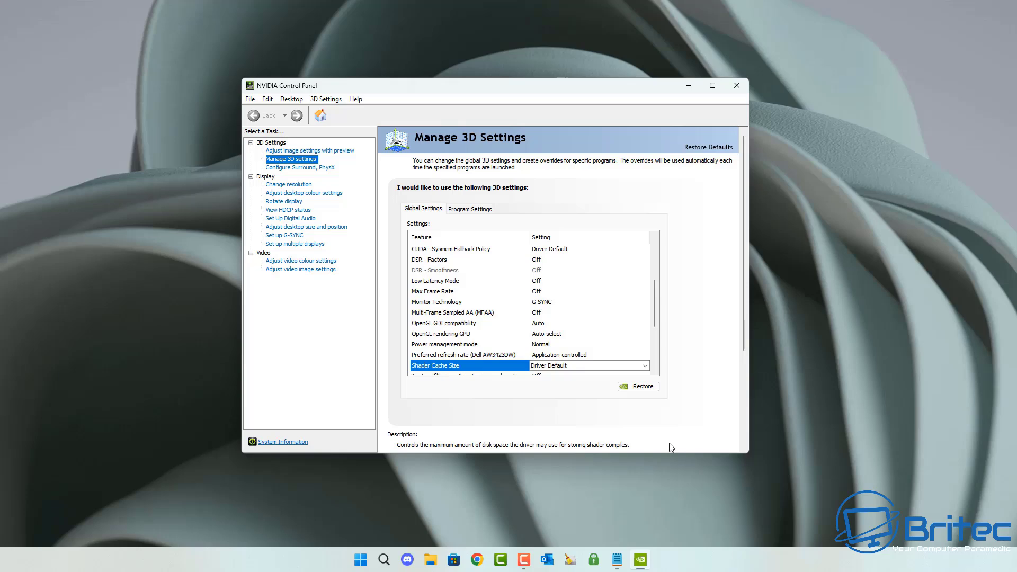
pyautogui.click(737, 85)
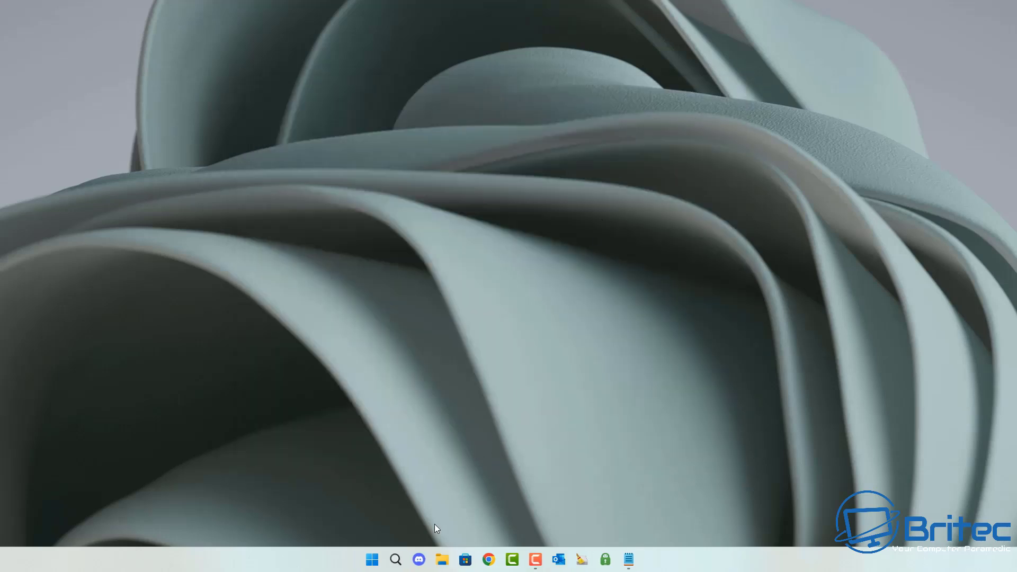
# Open the Start menu's power options to show Restart
pyautogui.click(372, 559)
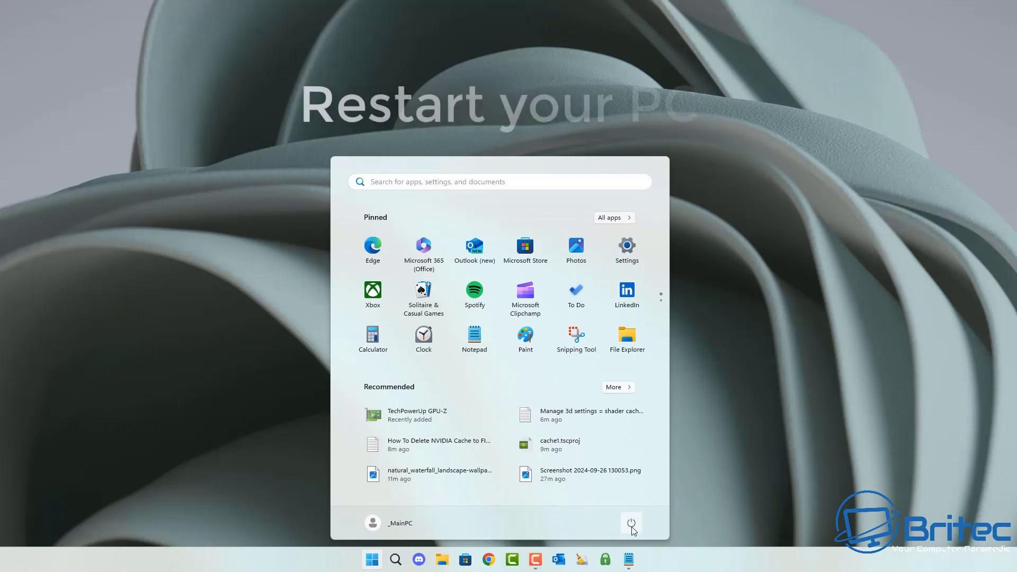
pyautogui.click(631, 528)
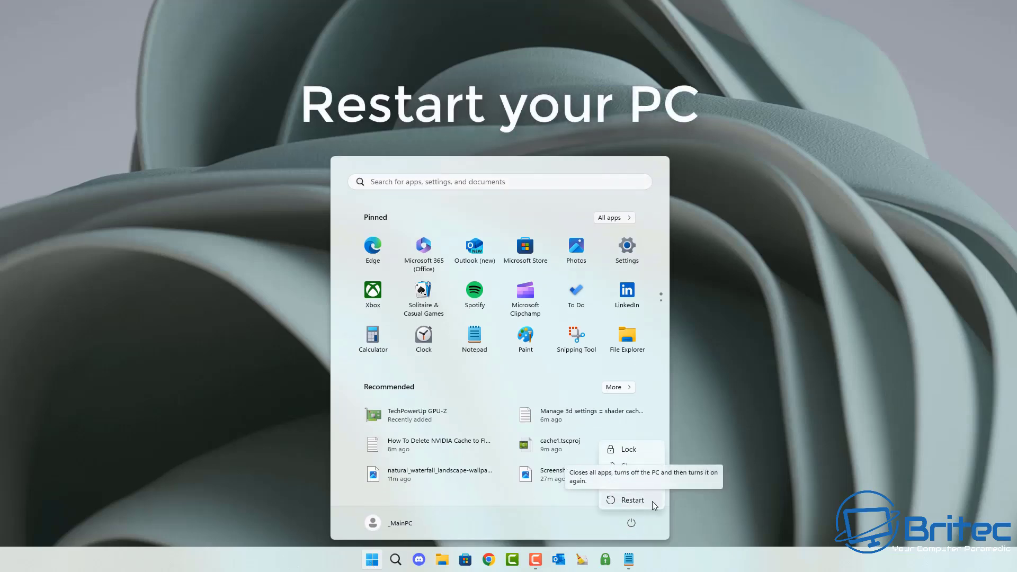